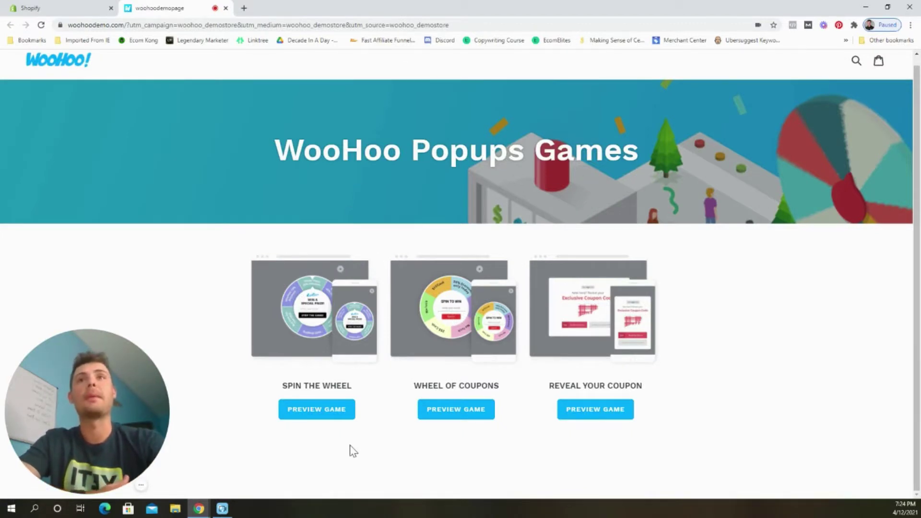
Play the Spin the Wheel demo preview with an autofilled e-mail and spin for a prize.
{"action": "left_click", "coordinate": [323, 415]}
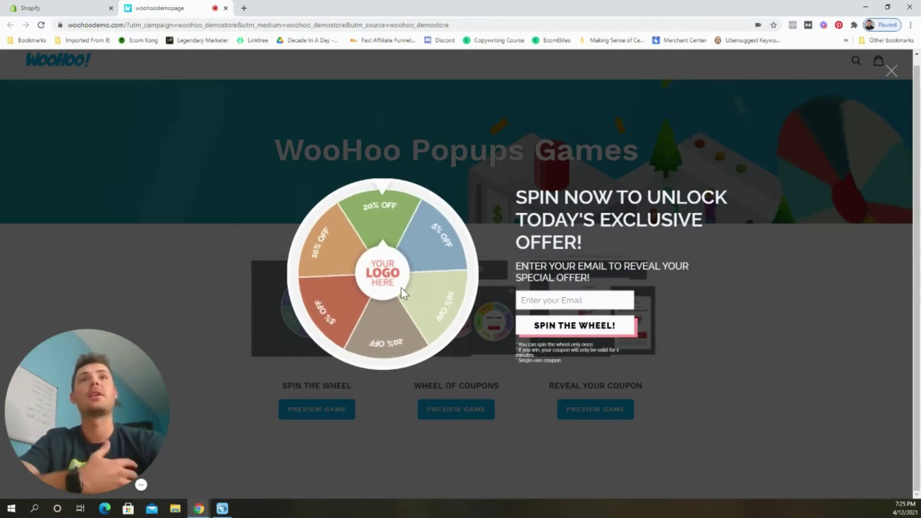
{"action": "left_click", "coordinate": [552, 301]}
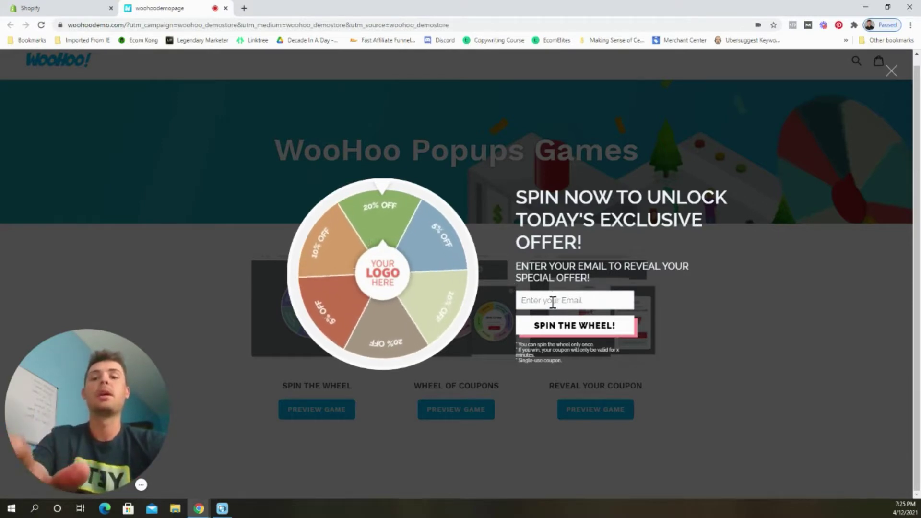
{"action": "left_click", "coordinate": [599, 317]}
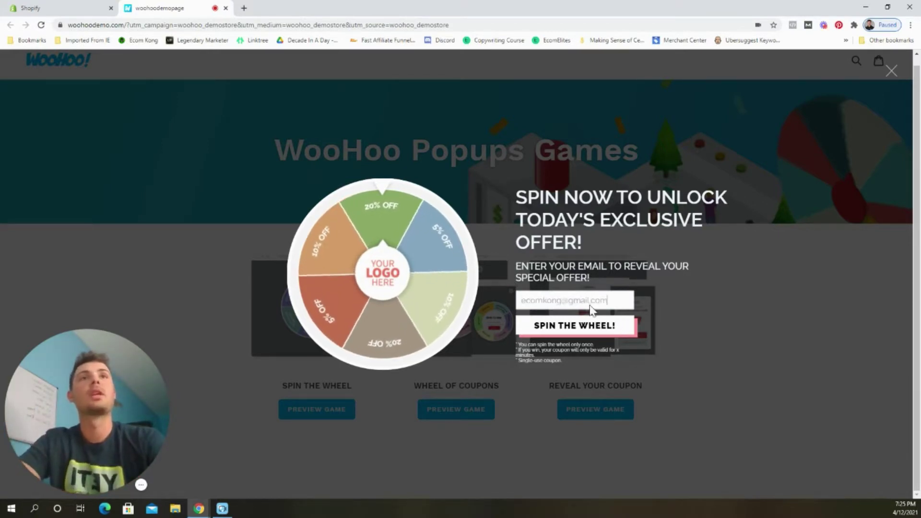
{"action": "left_click", "coordinate": [579, 331]}
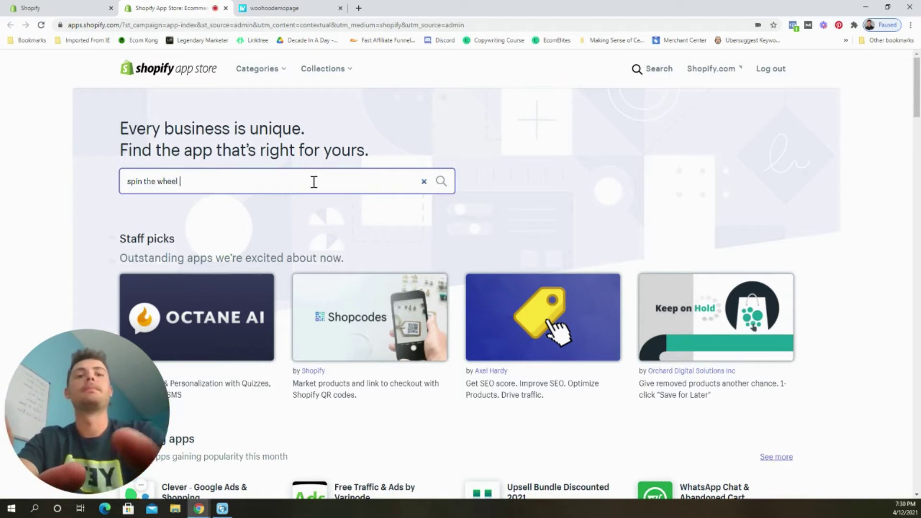
Search the App Store for 'spin the wheel pop up' and add the WooHoo Spin Wheel app.
{"action": "type", "text": "spin the wheel pop up"}
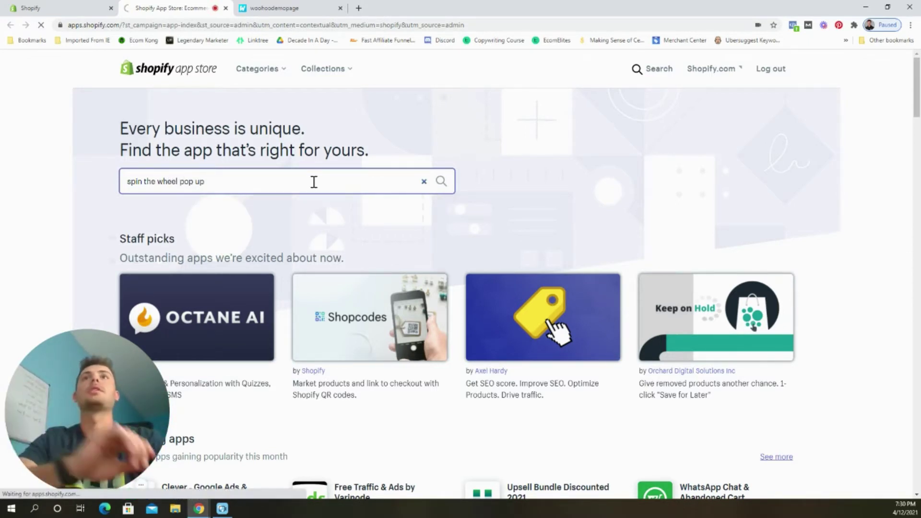
{"action": "key", "text": "Return"}
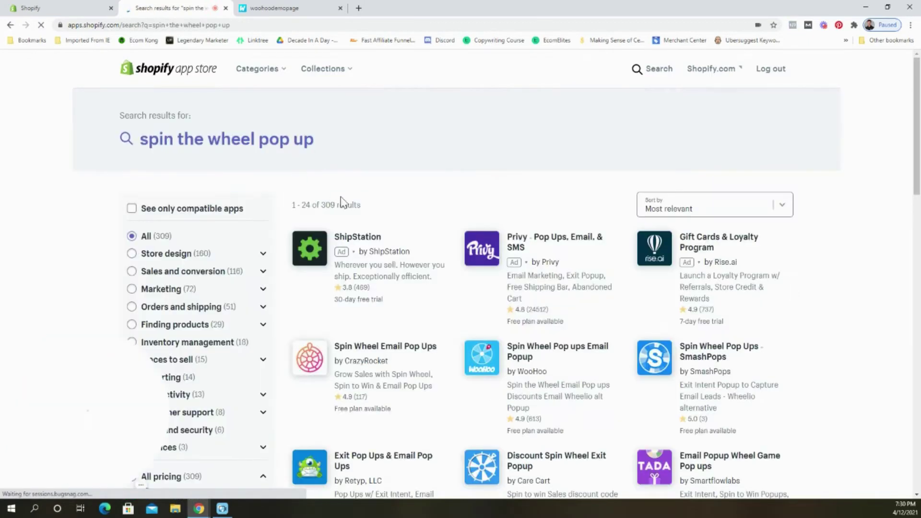
{"action": "scroll", "coordinate": [552, 383], "scroll_direction": "down", "scroll_amount": 1}
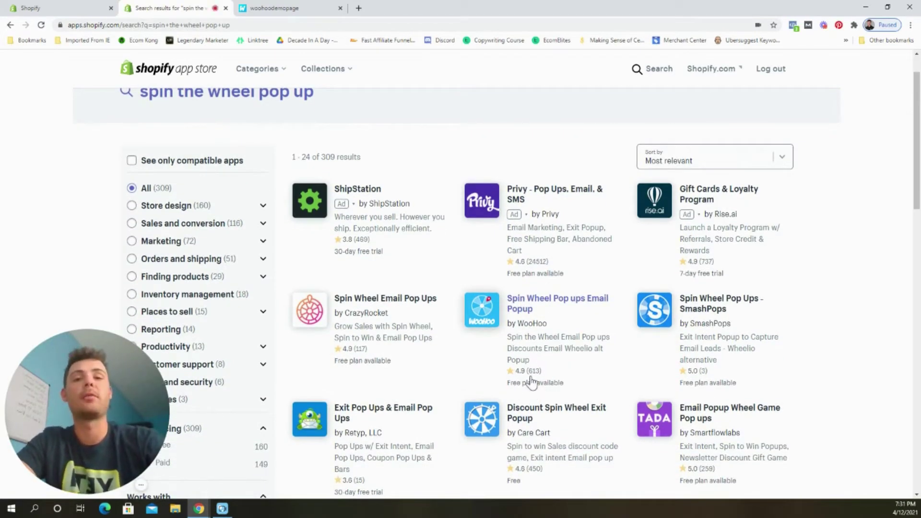
{"action": "left_click", "coordinate": [524, 315]}
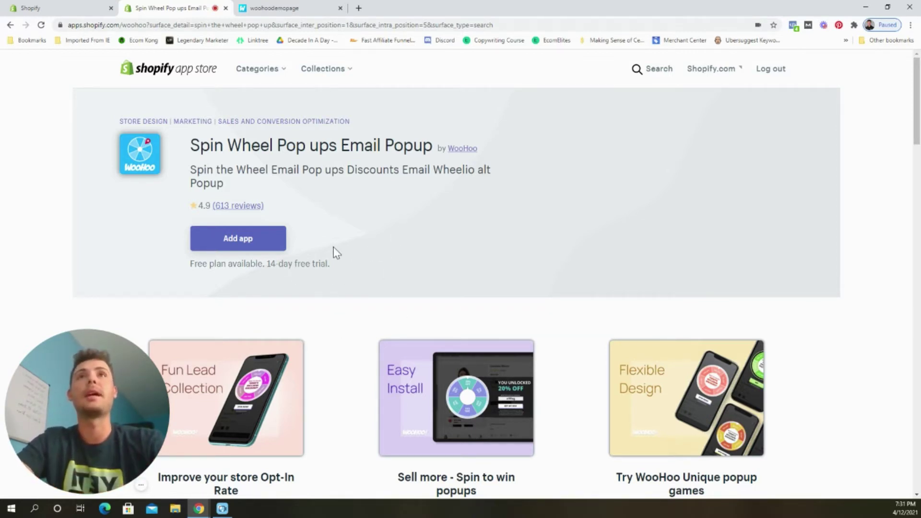
{"action": "left_click", "coordinate": [267, 249]}
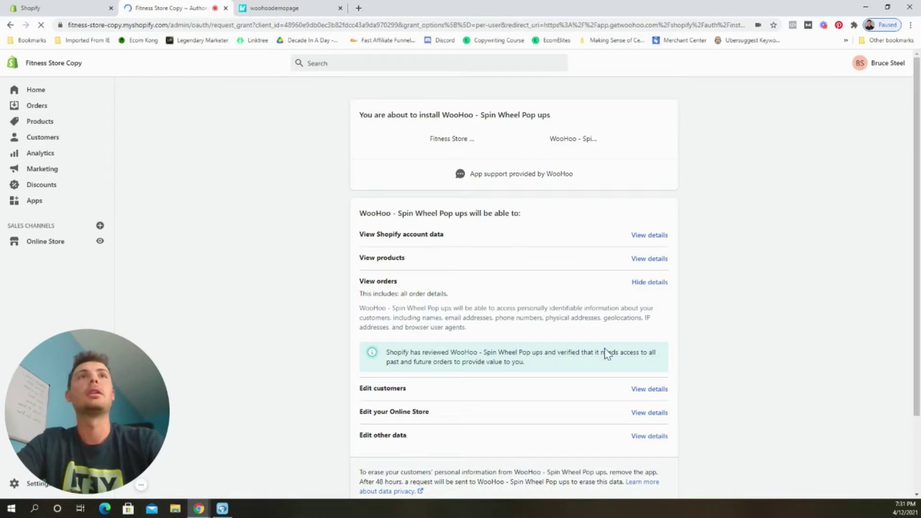
Approve installing WooHoo - Spin Wheel Pop ups on the Fitness Store Copy store.
{"action": "scroll", "coordinate": [734, 240], "scroll_direction": "down", "scroll_amount": 2}
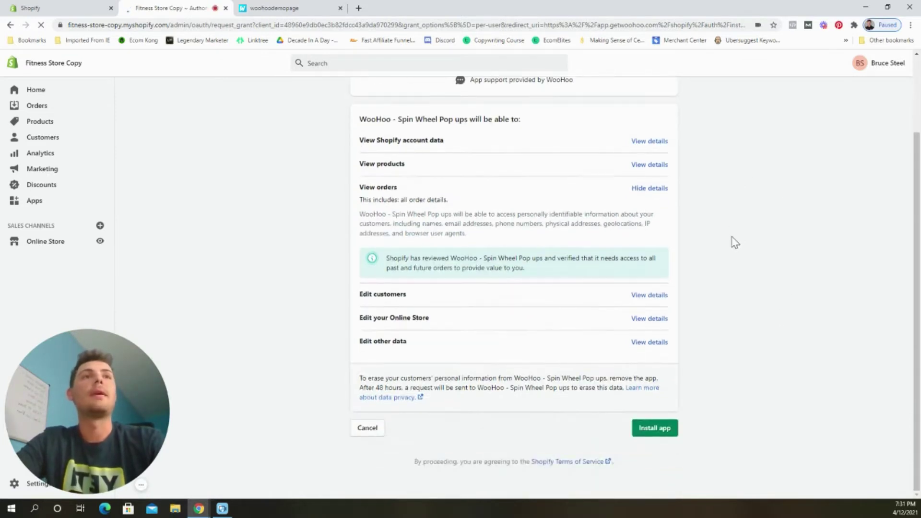
{"action": "left_click", "coordinate": [665, 436]}
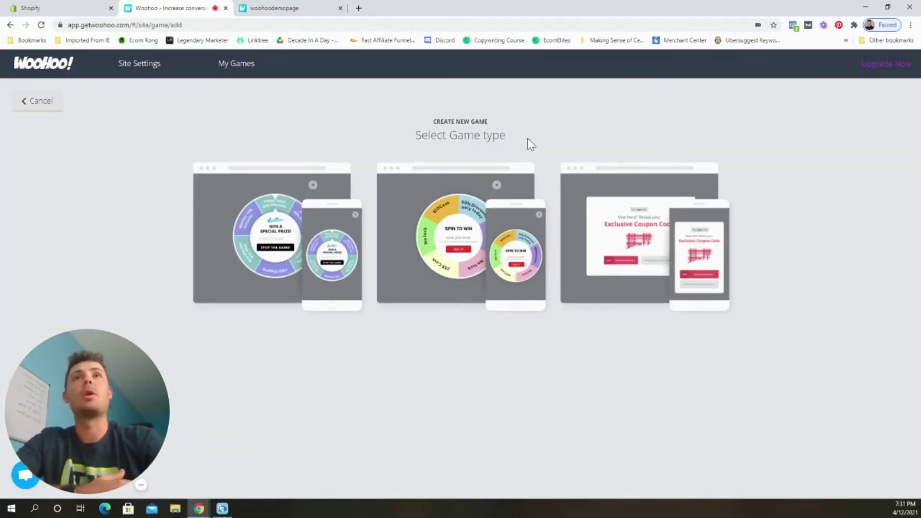
{"action": "mouse_move", "coordinate": [303, 289]}
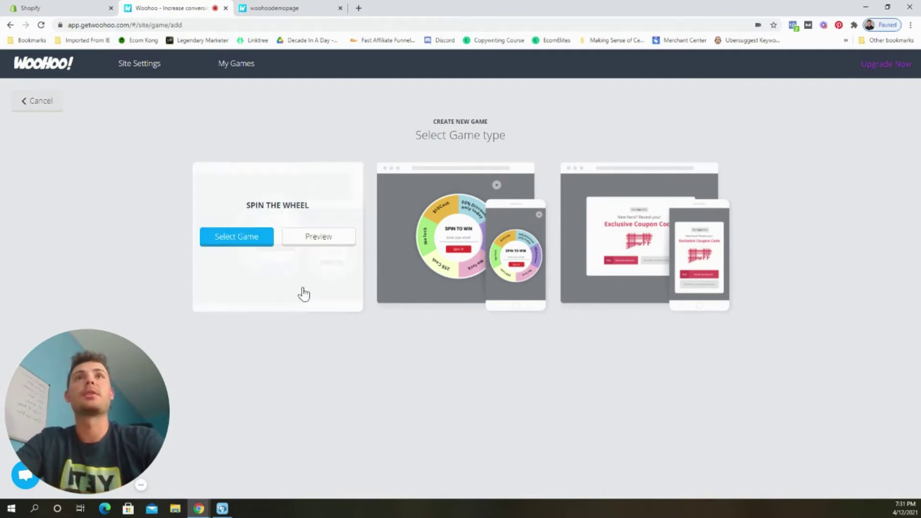
{"action": "left_click", "coordinate": [317, 238]}
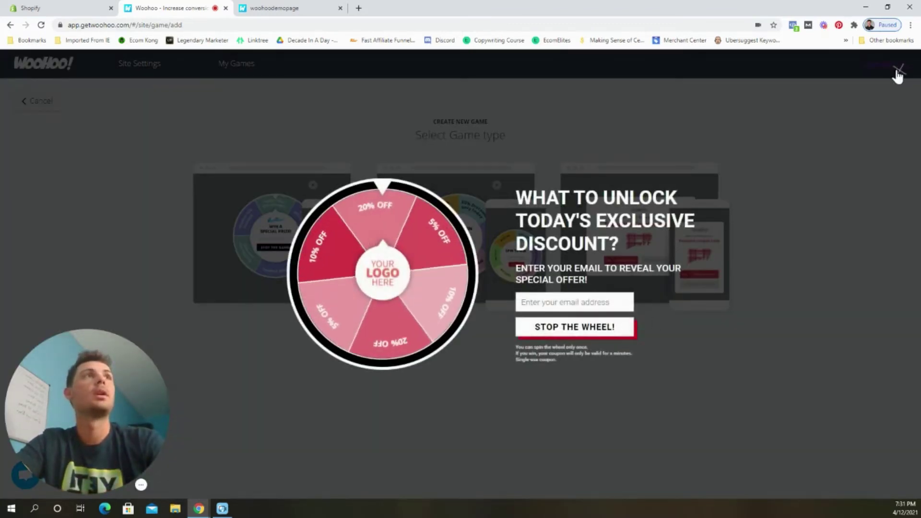
{"action": "left_click", "coordinate": [898, 72]}
{"action": "mouse_move", "coordinate": [493, 252]}
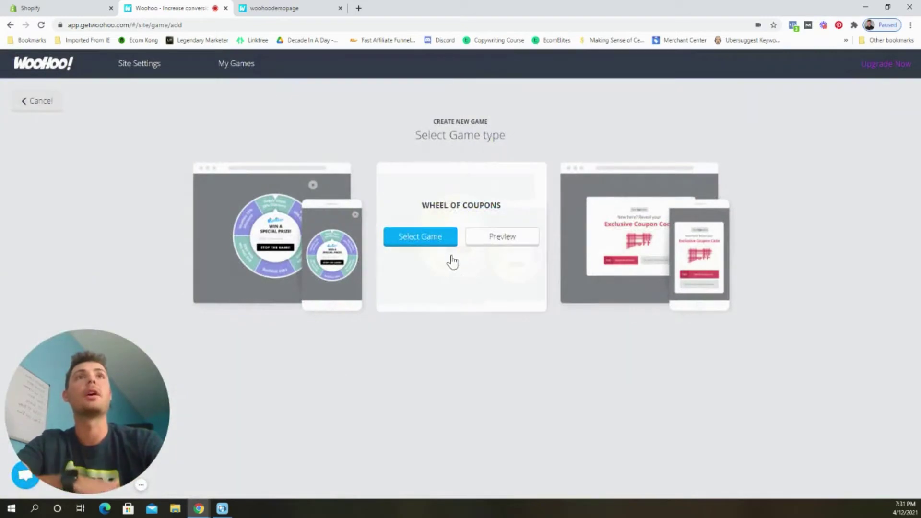
{"action": "left_click", "coordinate": [485, 237]}
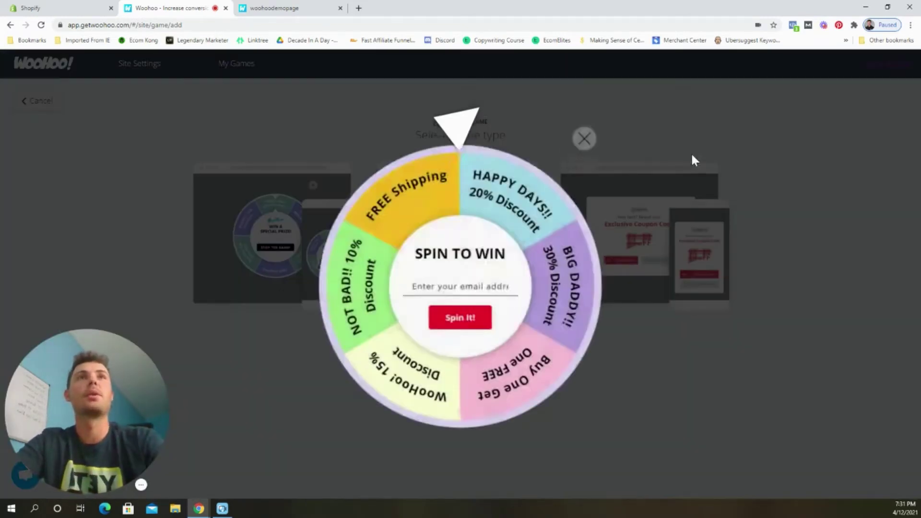
{"action": "left_click", "coordinate": [582, 141]}
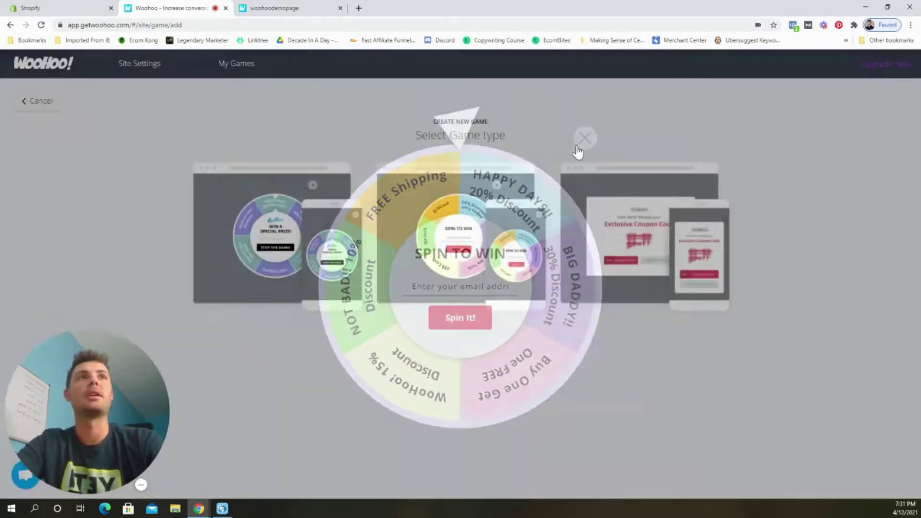
{"action": "mouse_move", "coordinate": [666, 249]}
{"action": "left_click", "coordinate": [686, 237]}
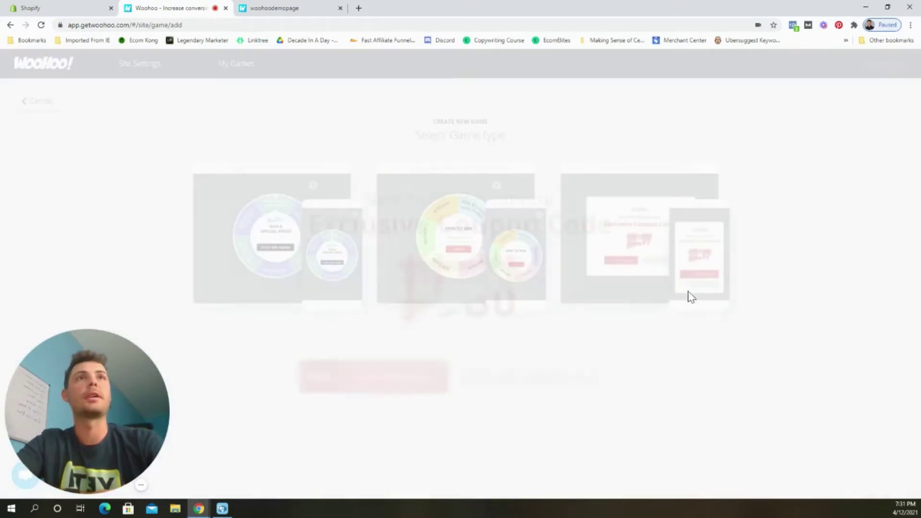
{"action": "left_click", "coordinate": [425, 389]}
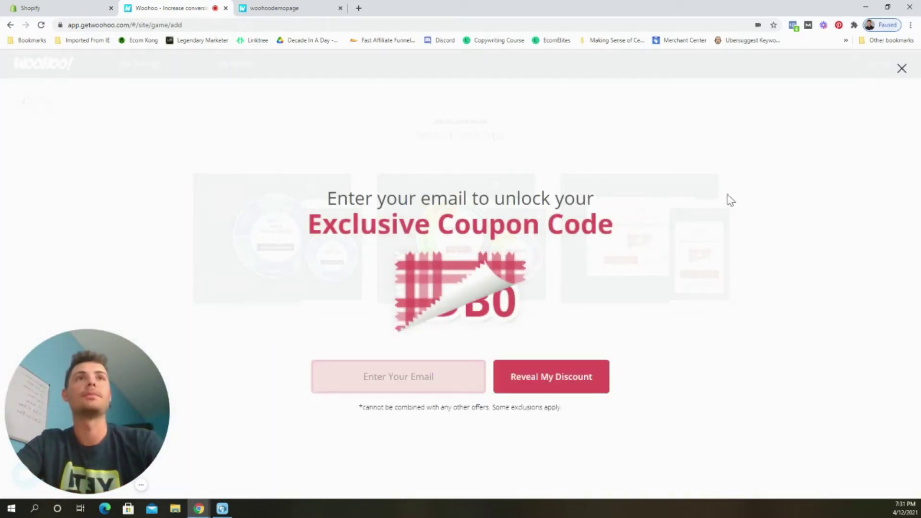
{"action": "left_click", "coordinate": [900, 71]}
{"action": "mouse_move", "coordinate": [273, 251]}
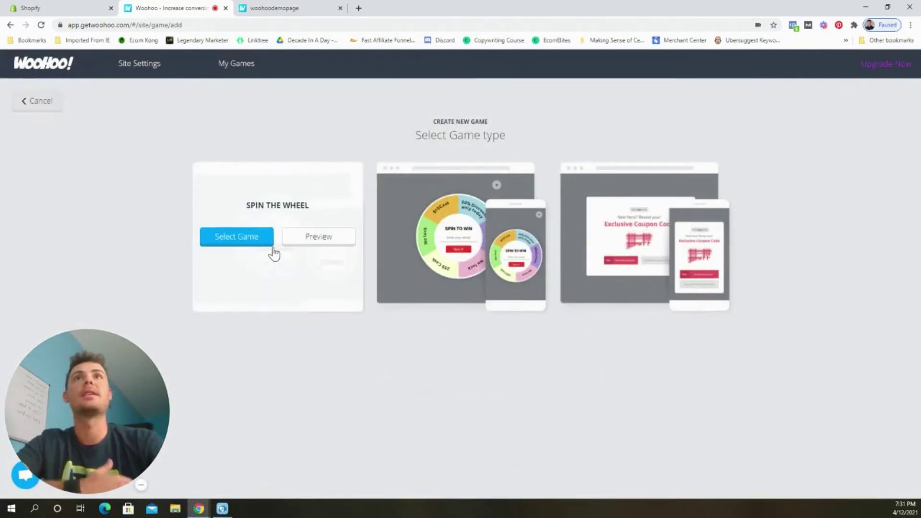
{"action": "left_click", "coordinate": [310, 242]}
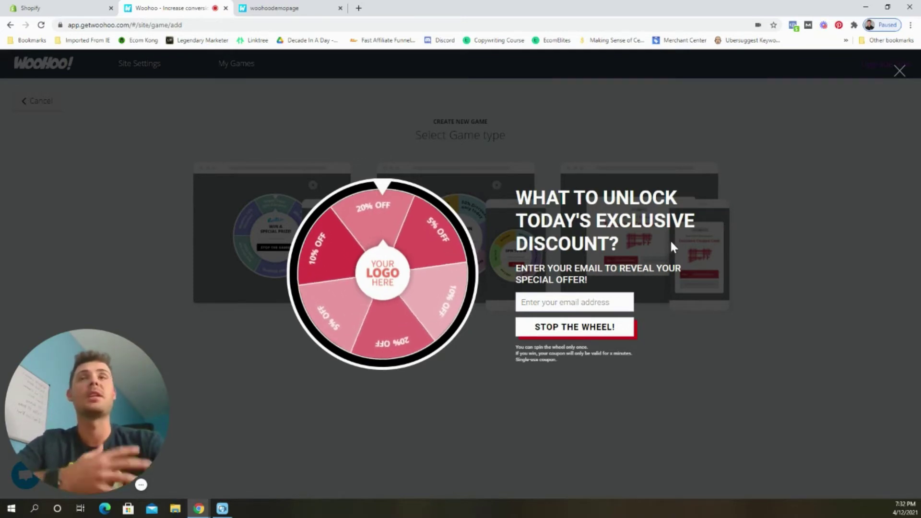
{"action": "left_click", "coordinate": [899, 72]}
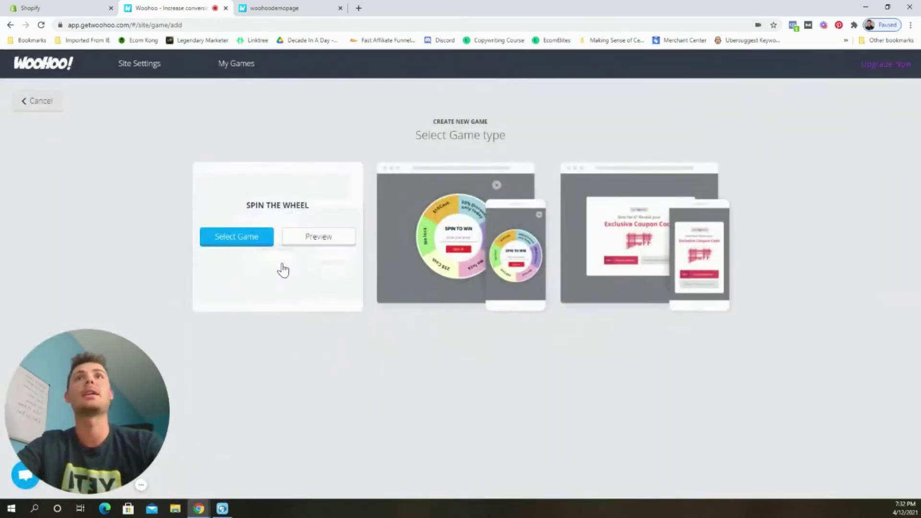
Create a Spin the Wheel game and turn on Colorize Wheel in its Design panel.
{"action": "left_click", "coordinate": [253, 245]}
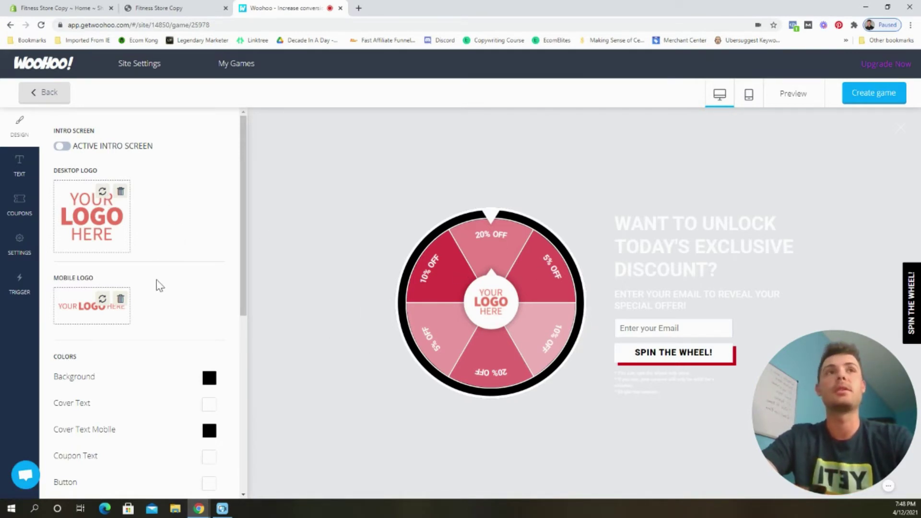
{"action": "scroll", "coordinate": [177, 290], "scroll_direction": "down", "scroll_amount": 4}
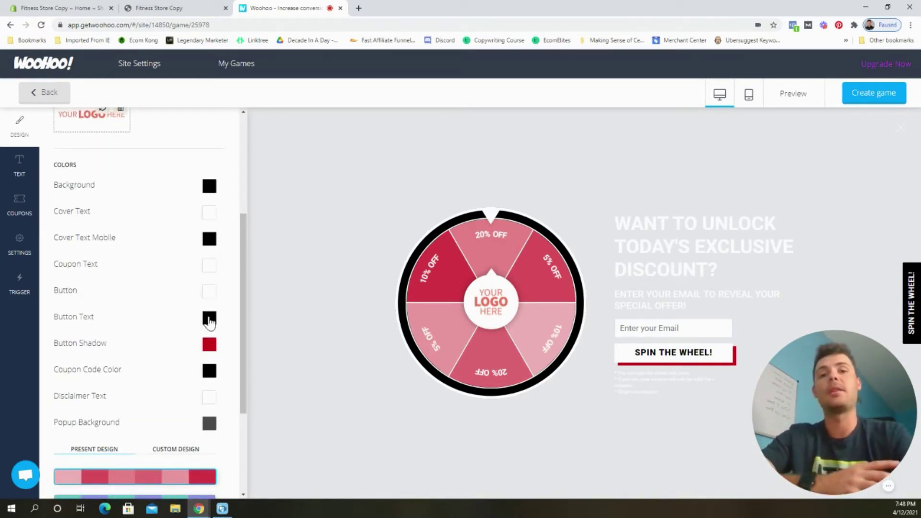
{"action": "scroll", "coordinate": [161, 349], "scroll_direction": "down", "scroll_amount": 3}
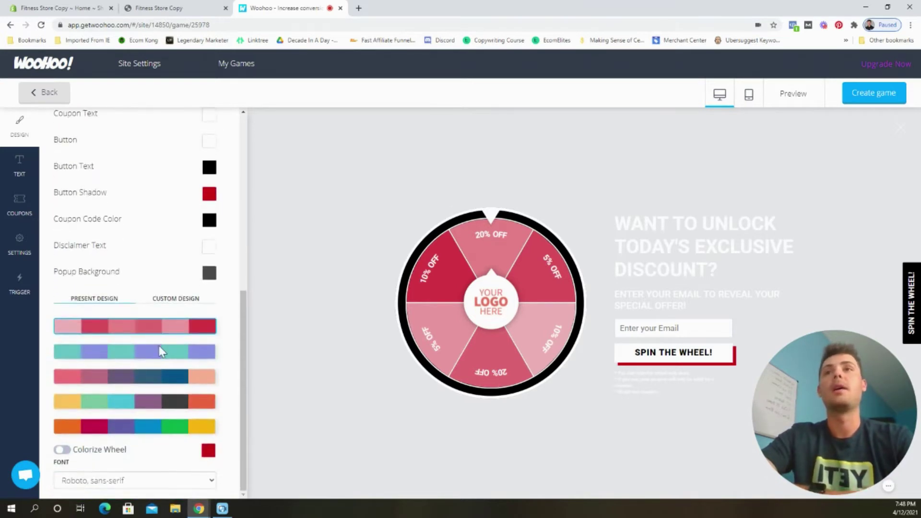
{"action": "left_click", "coordinate": [62, 453]}
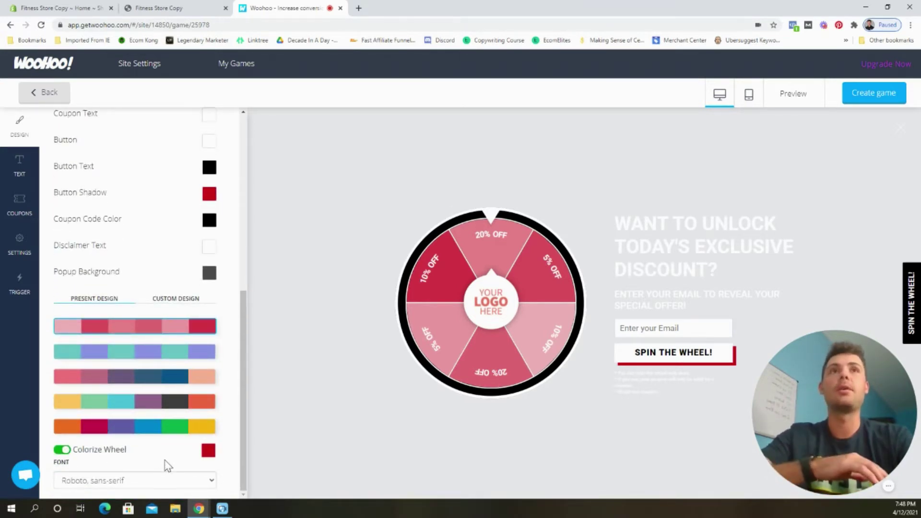
{"action": "left_click", "coordinate": [43, 7]}
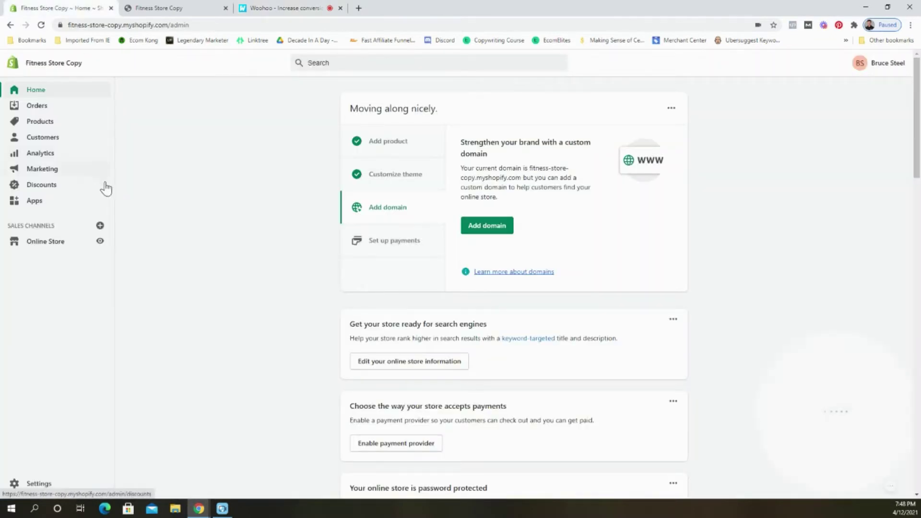
Copy the Venture theme's button and link red hex code D8232F from its colour settings.
{"action": "left_click", "coordinate": [48, 242]}
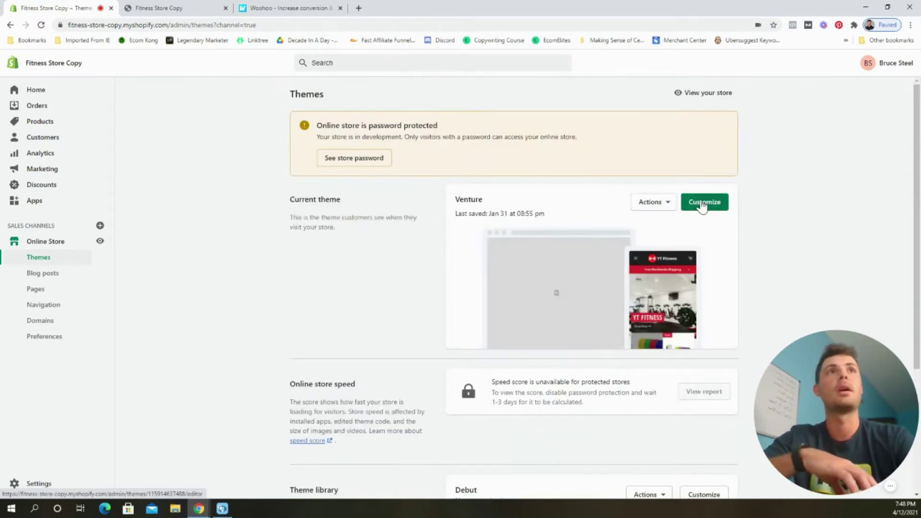
{"action": "left_click", "coordinate": [702, 204]}
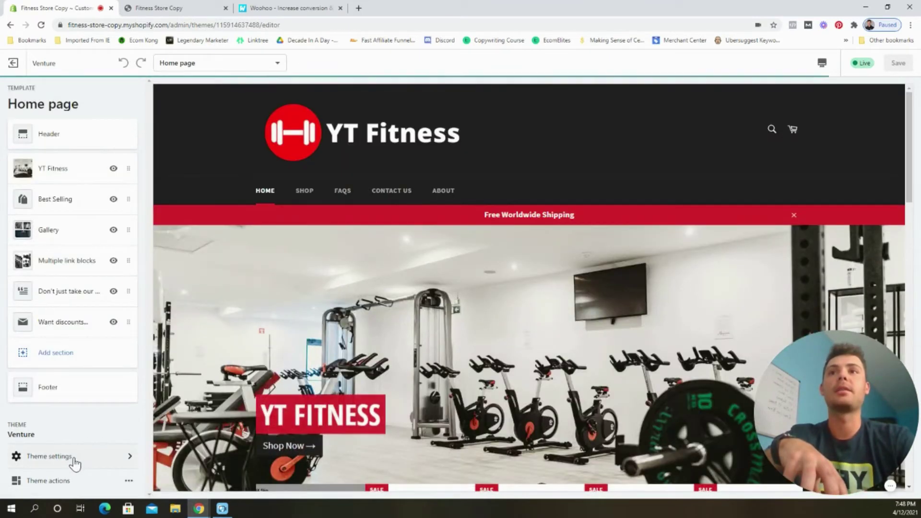
{"action": "left_click", "coordinate": [73, 461]}
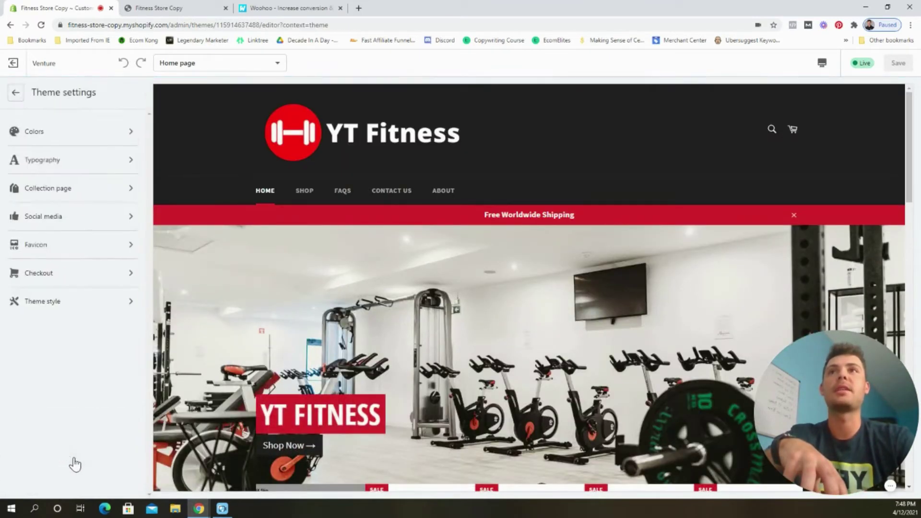
{"action": "left_click", "coordinate": [81, 139]}
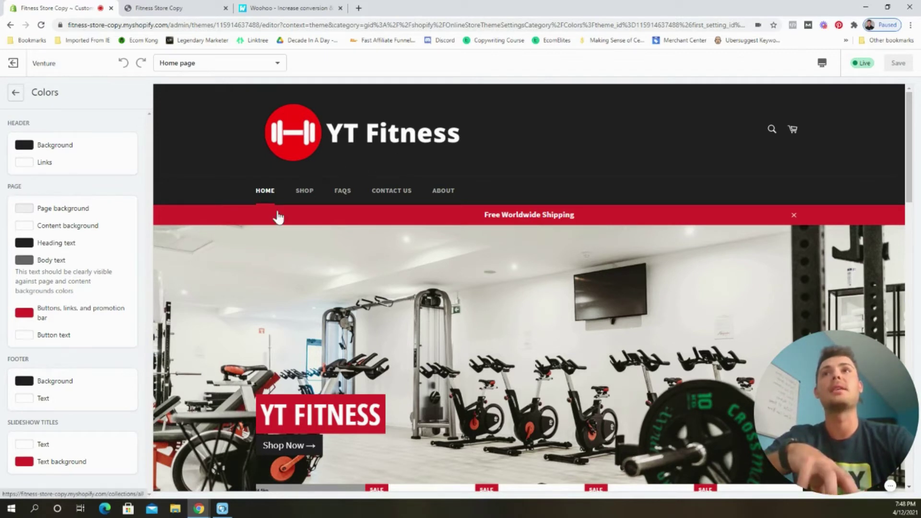
{"action": "left_click", "coordinate": [24, 313]}
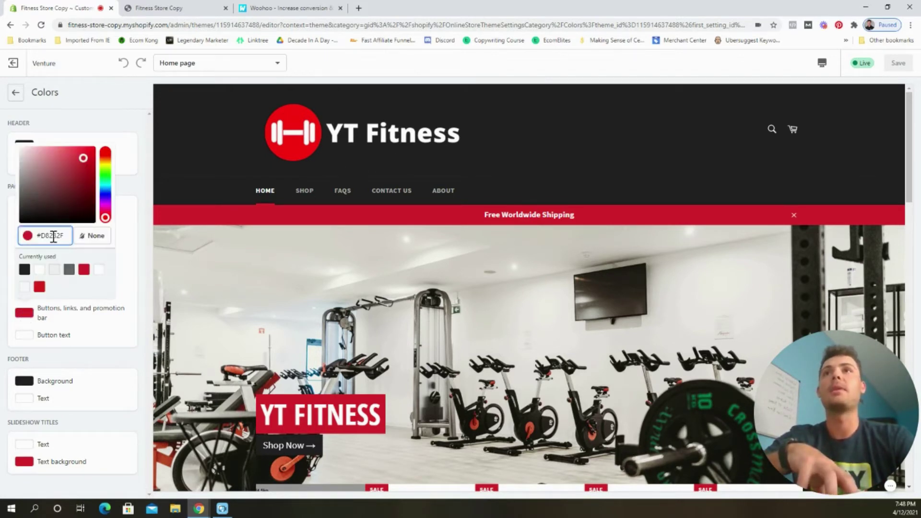
{"action": "double_click", "coordinate": [53, 235]}
{"action": "key", "text": "ctrl+c"}
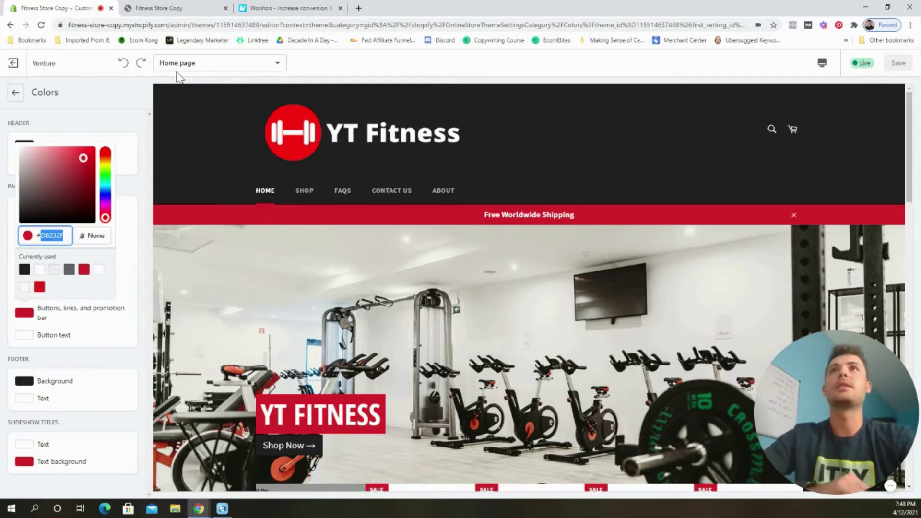
{"action": "left_click", "coordinate": [251, 13]}
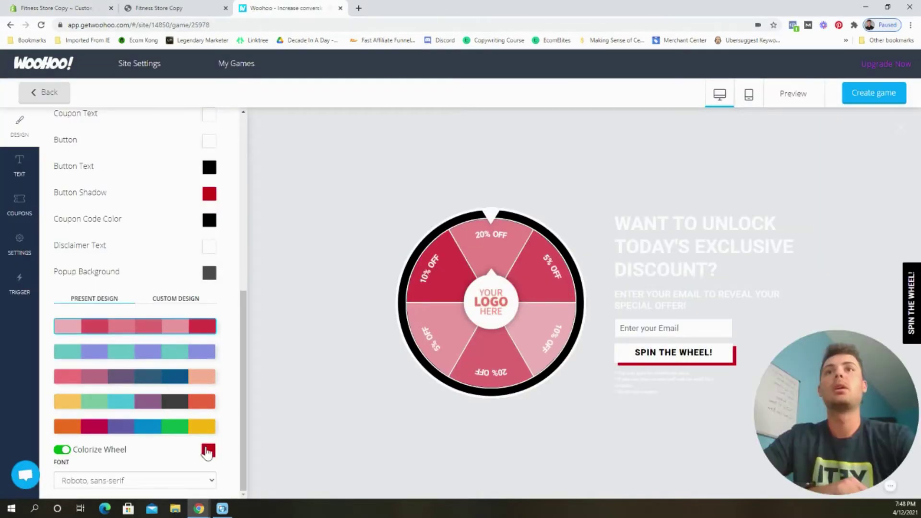
Replace the Colorize Wheel colour D0021B with the store's red D8232F.
{"action": "left_click", "coordinate": [208, 450]}
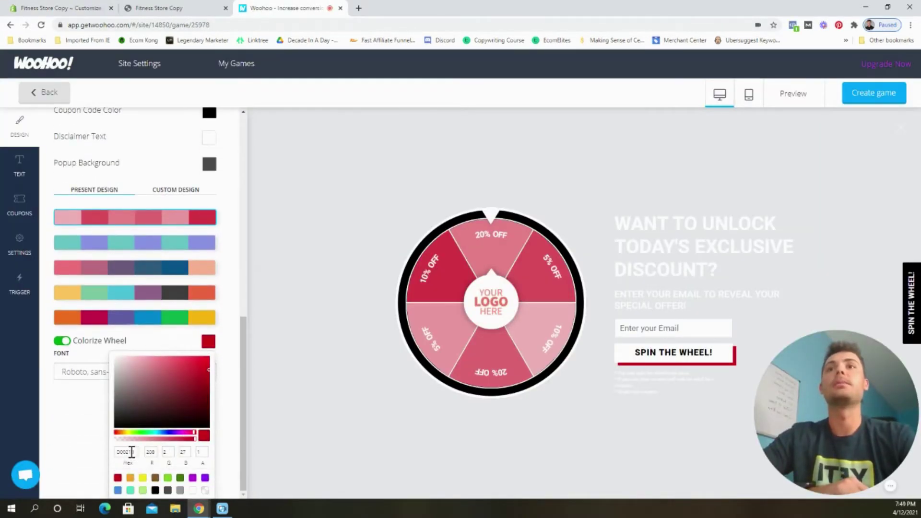
{"action": "double_click", "coordinate": [131, 453]}
{"action": "key", "text": "ctrl+v"}
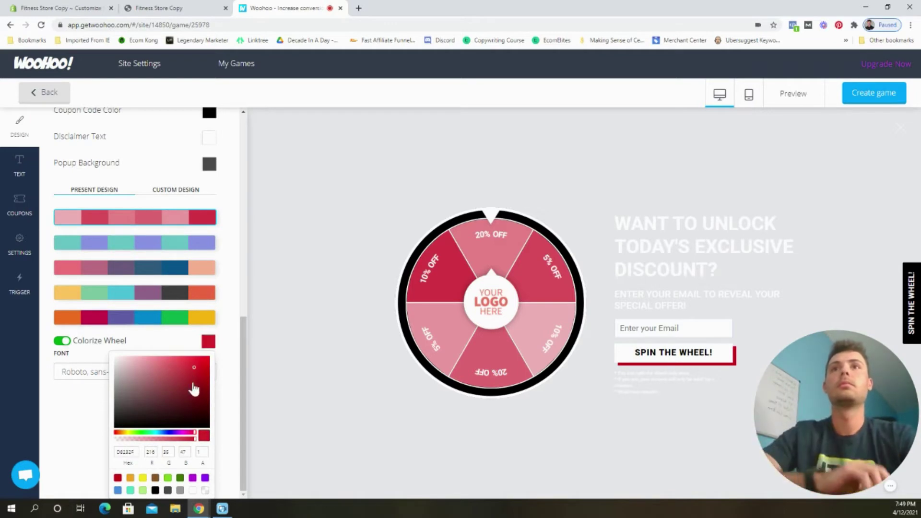
{"action": "left_click", "coordinate": [225, 386]}
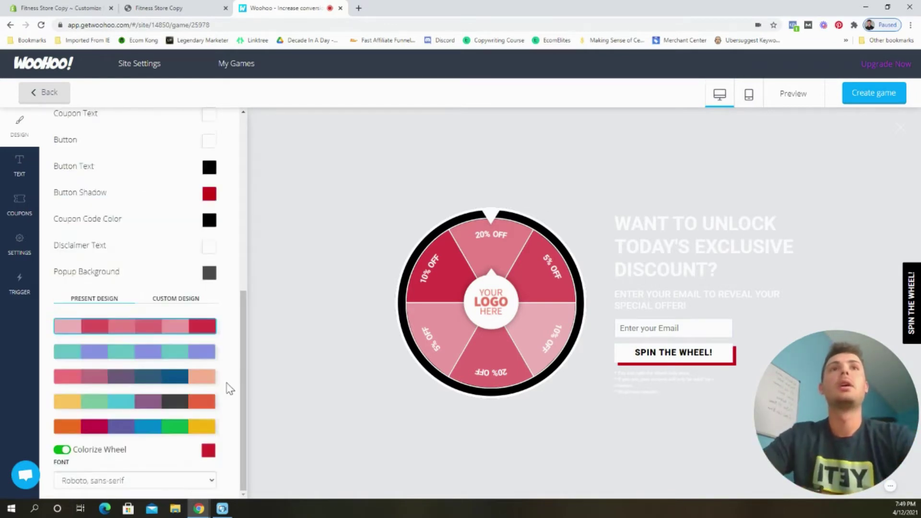
{"action": "scroll", "coordinate": [206, 412], "scroll_direction": "up", "scroll_amount": 1}
{"action": "scroll", "coordinate": [134, 431], "scroll_direction": "down", "scroll_amount": 1}
{"action": "left_click", "coordinate": [62, 449]}
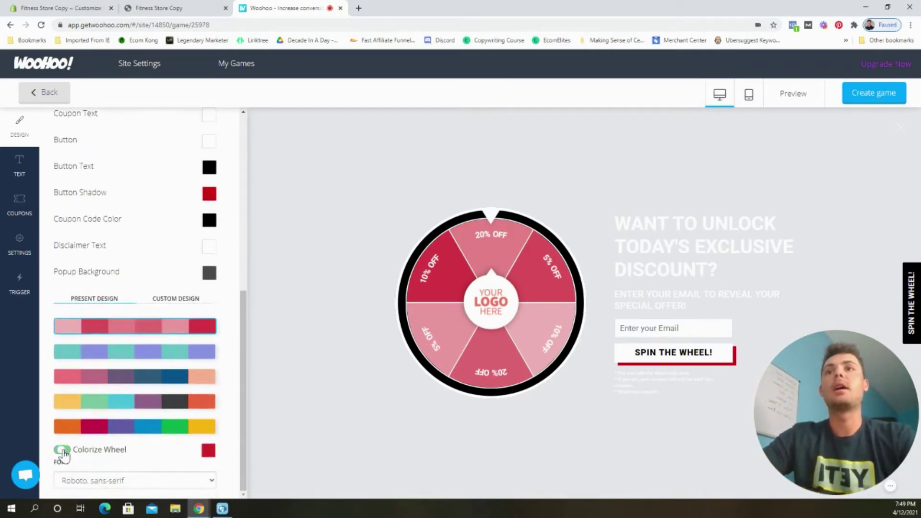
{"action": "left_click", "coordinate": [62, 450]}
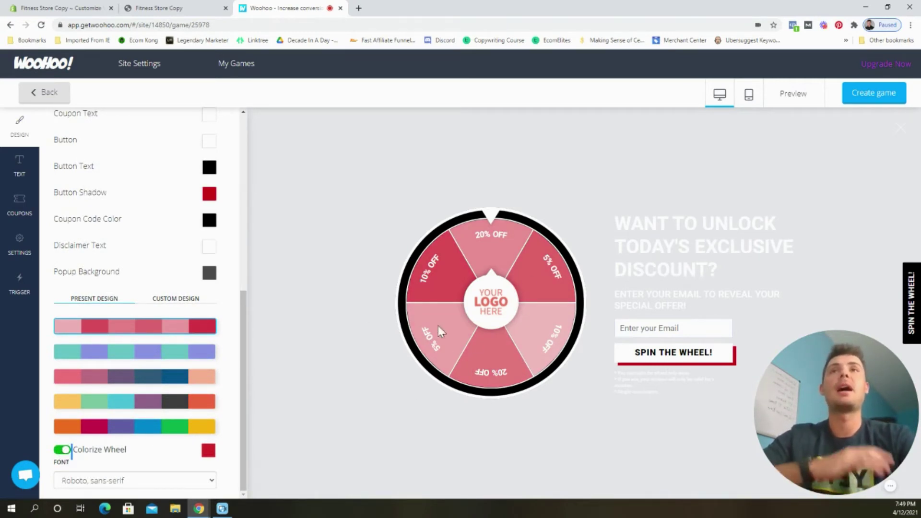
Try the four preset wheel palettes, then return the wheel to red shades.
{"action": "scroll", "coordinate": [215, 355], "scroll_direction": "up", "scroll_amount": 1}
{"action": "scroll", "coordinate": [214, 350], "scroll_direction": "up", "scroll_amount": 1}
{"action": "scroll", "coordinate": [214, 351], "scroll_direction": "down", "scroll_amount": 3}
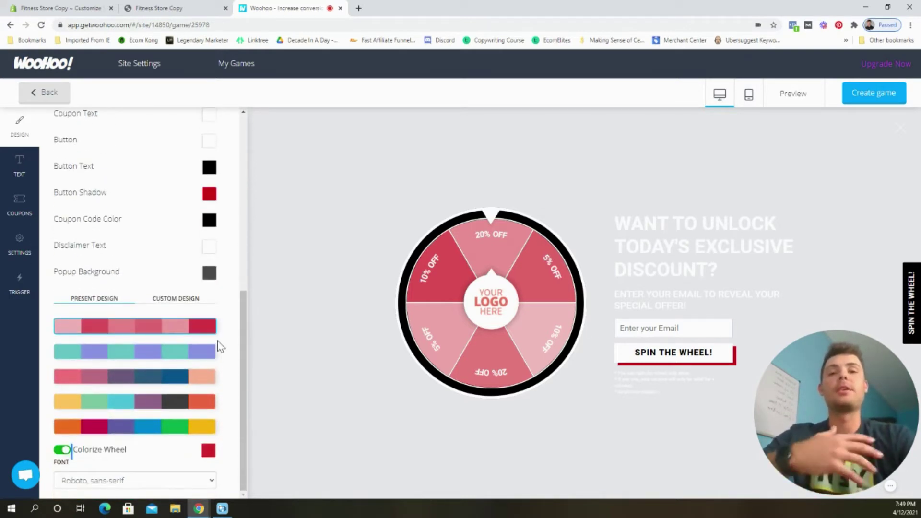
{"action": "left_click", "coordinate": [202, 354]}
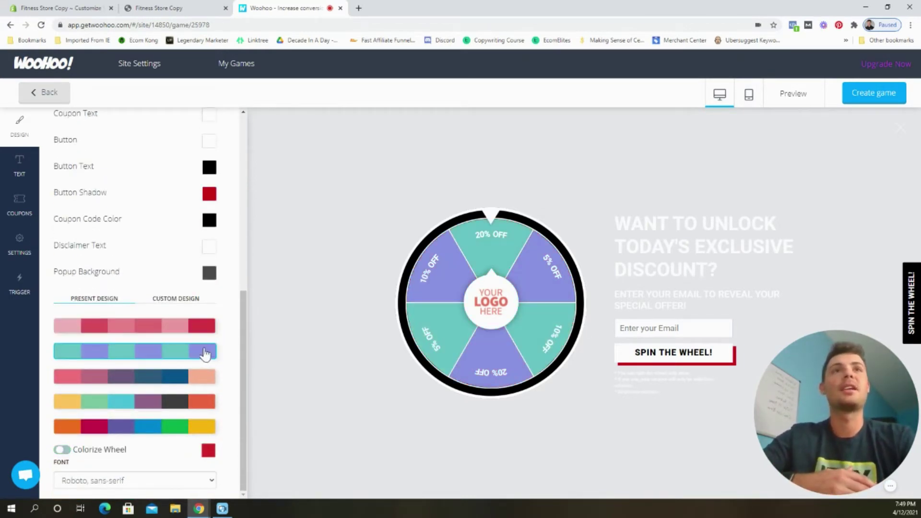
{"action": "left_click", "coordinate": [164, 377]}
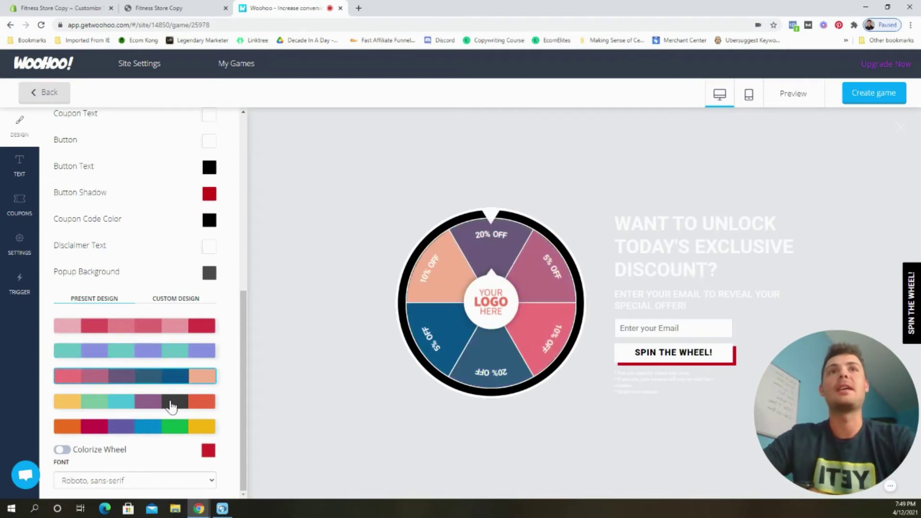
{"action": "left_click", "coordinate": [171, 407]}
{"action": "left_click", "coordinate": [171, 427]}
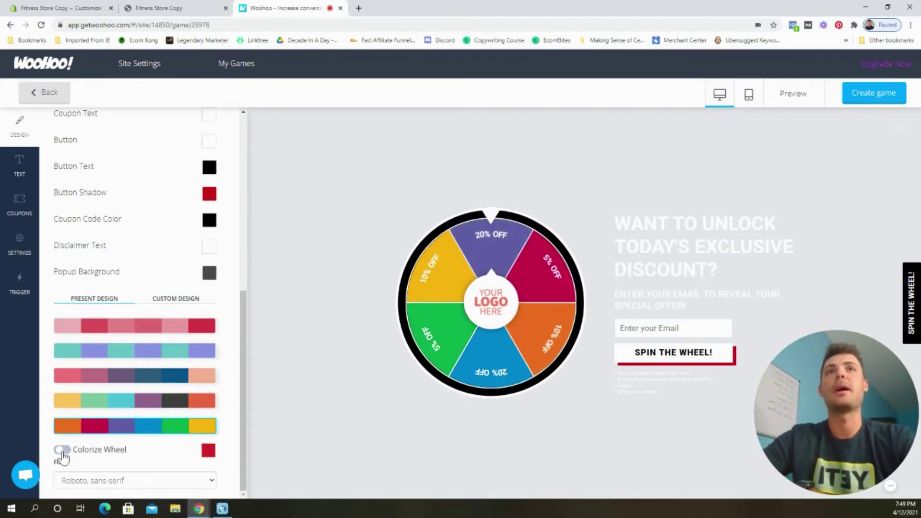
{"action": "left_click", "coordinate": [62, 451]}
{"action": "scroll", "coordinate": [180, 398], "scroll_direction": "up", "scroll_amount": 4}
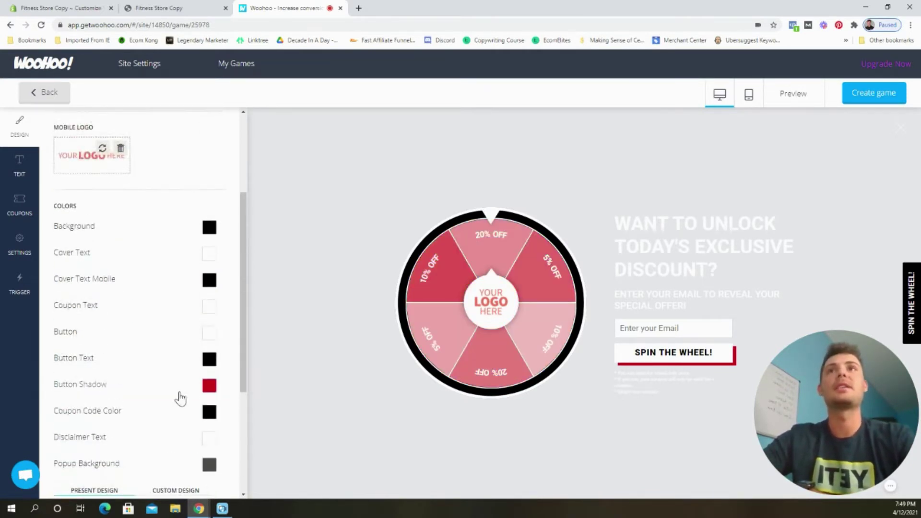
{"action": "scroll", "coordinate": [179, 398], "scroll_direction": "up", "scroll_amount": 3}
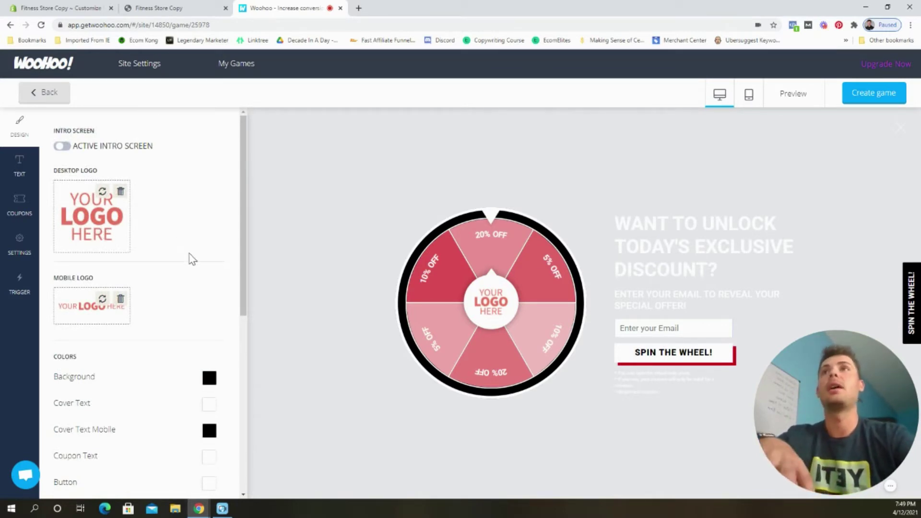
Cancel a desktop logo upload and review the Start Screen text fields unchanged.
{"action": "left_click", "coordinate": [94, 218]}
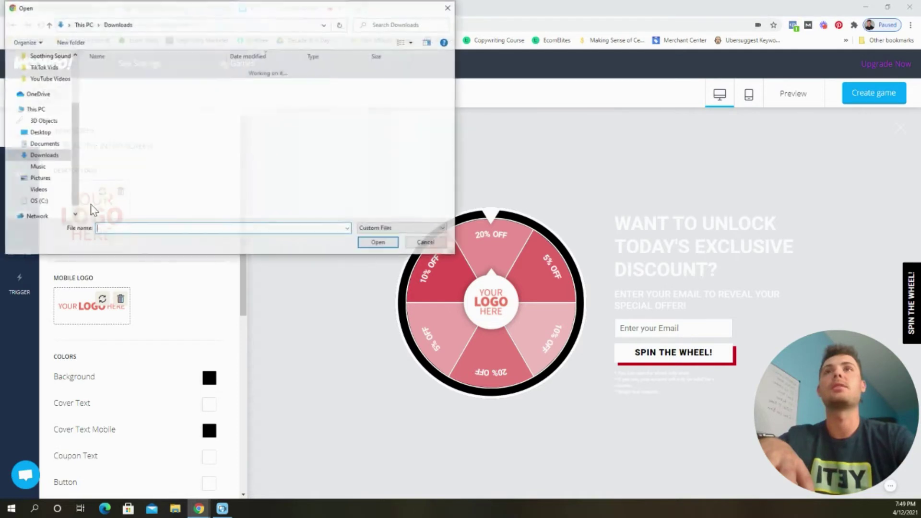
{"action": "left_click", "coordinate": [451, 8]}
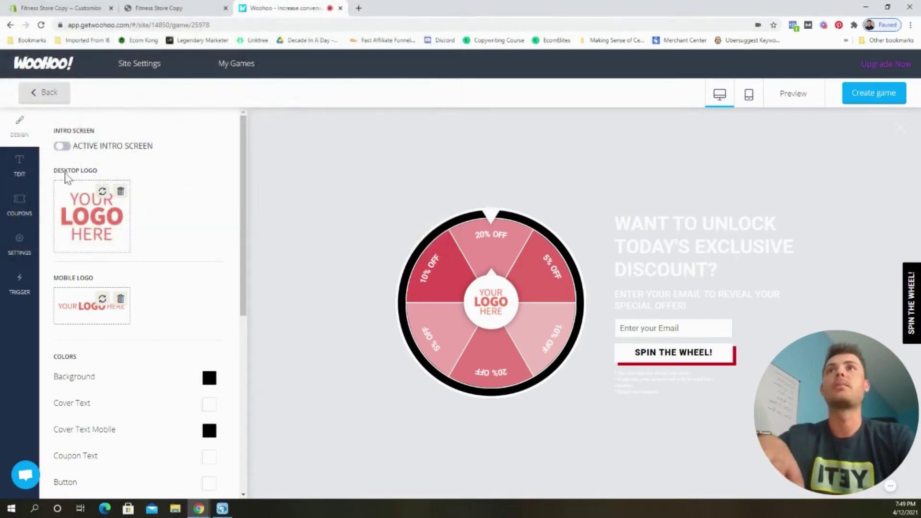
{"action": "left_click", "coordinate": [22, 168]}
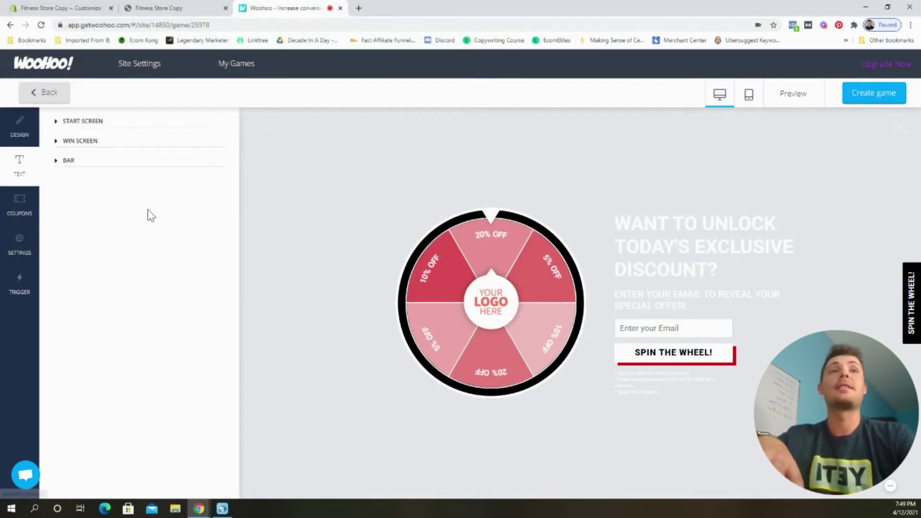
{"action": "left_click", "coordinate": [90, 122]}
{"action": "scroll", "coordinate": [173, 212], "scroll_direction": "down", "scroll_amount": 4}
{"action": "scroll", "coordinate": [176, 222], "scroll_direction": "down", "scroll_amount": 3}
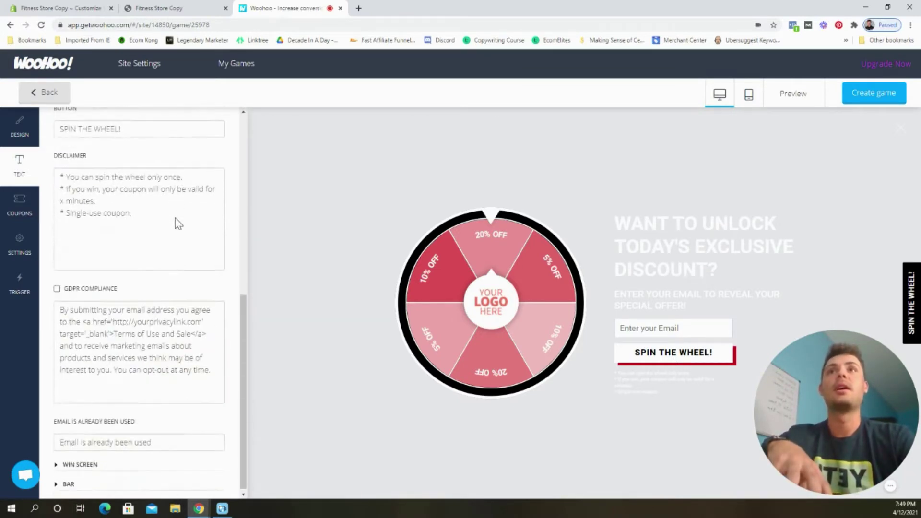
{"action": "scroll", "coordinate": [113, 161], "scroll_direction": "up", "scroll_amount": 6}
{"action": "scroll", "coordinate": [113, 160], "scroll_direction": "up", "scroll_amount": 3}
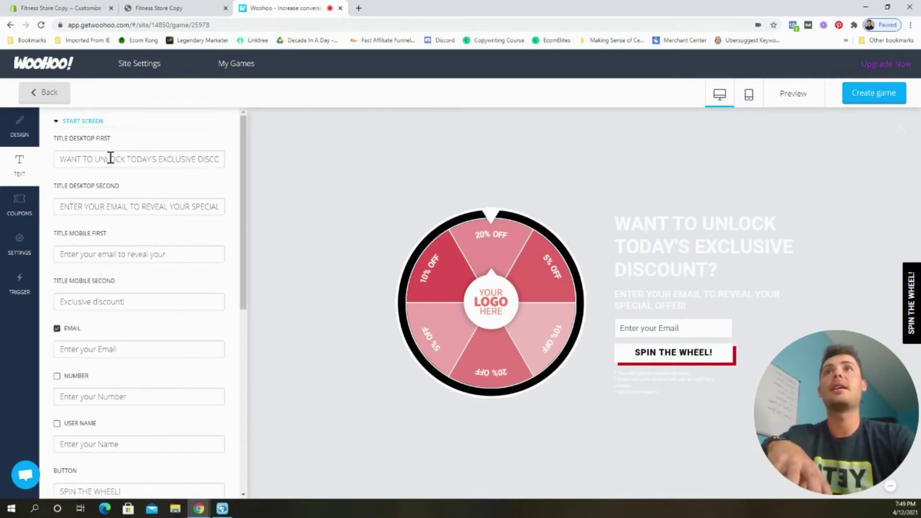
{"action": "left_click", "coordinate": [81, 122]}
Preview the Win Screen and Bar texts unchanged, then bring up the six-prize coupons table.
{"action": "left_click", "coordinate": [84, 141]}
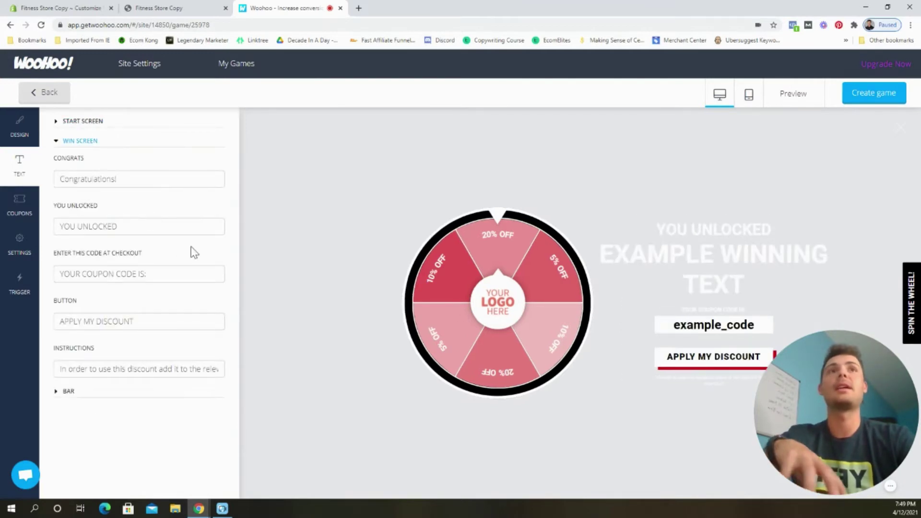
{"action": "left_click", "coordinate": [75, 143]}
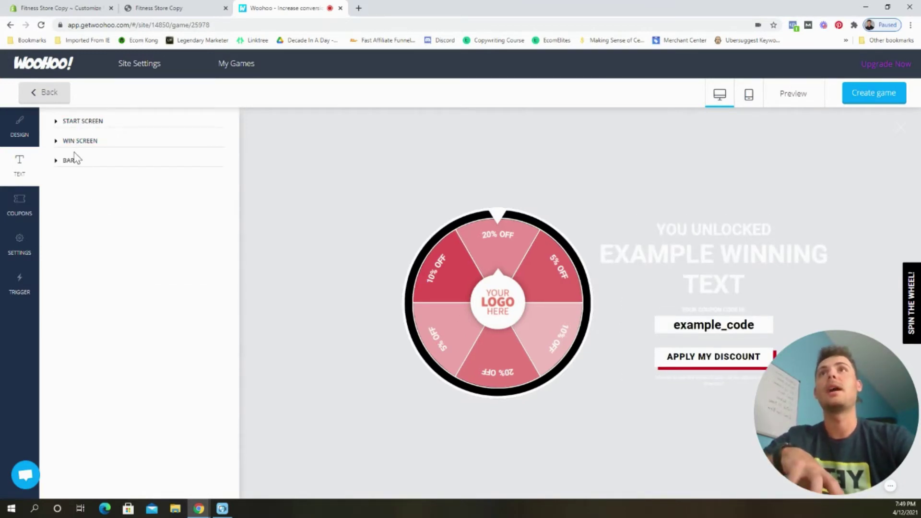
{"action": "left_click", "coordinate": [69, 160]}
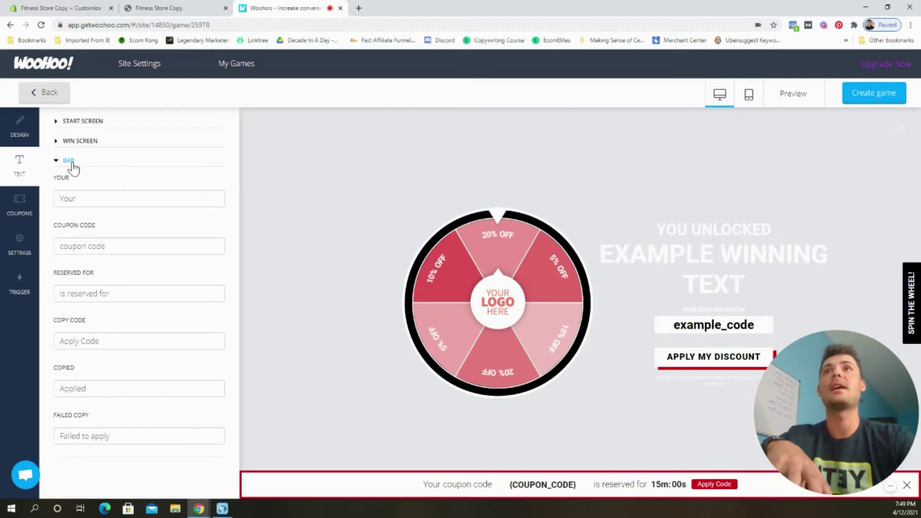
{"action": "left_click", "coordinate": [68, 161]}
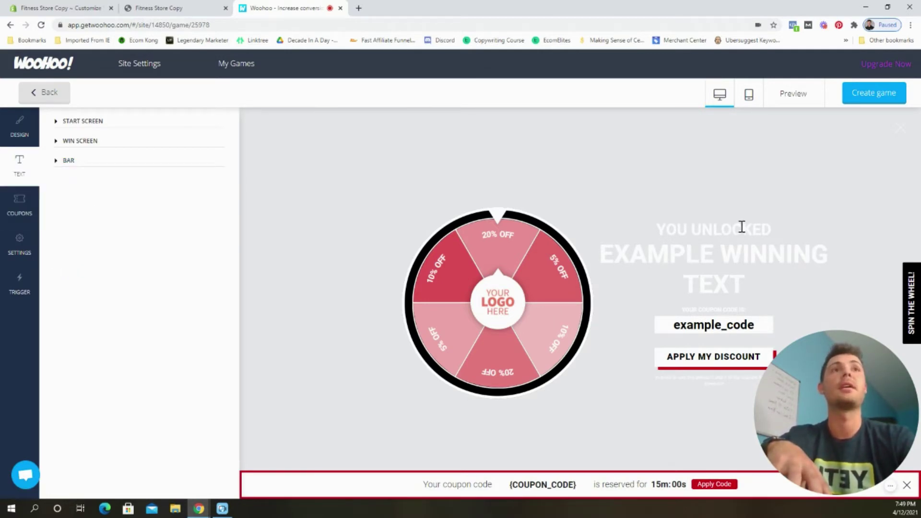
{"action": "left_click", "coordinate": [90, 125]}
{"action": "left_click", "coordinate": [79, 125]}
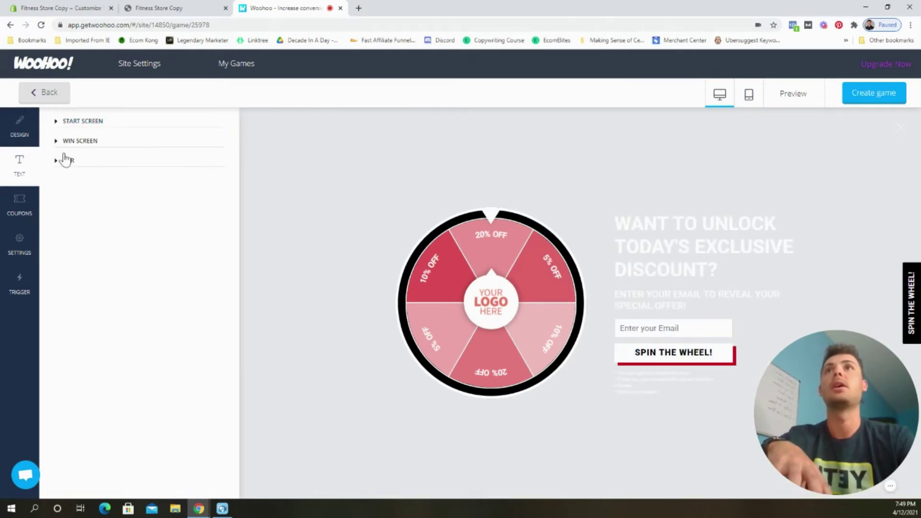
{"action": "left_click", "coordinate": [28, 206]}
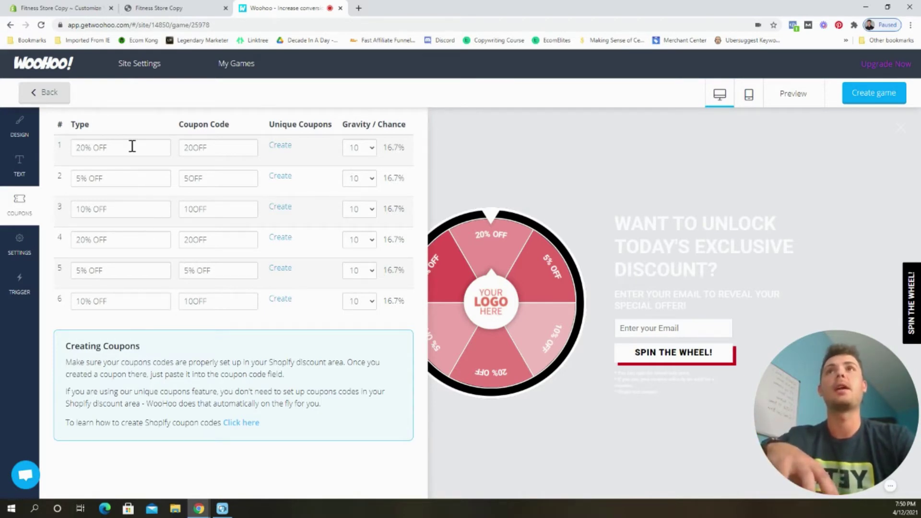
Give both 10% OFF prizes, rows 3 and 6, gravity 30.
{"action": "left_click", "coordinate": [356, 211]}
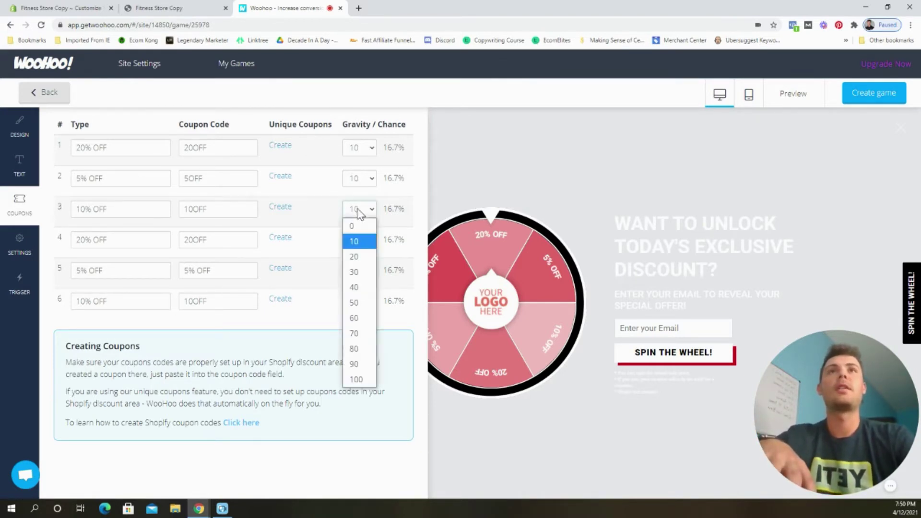
{"action": "left_click", "coordinate": [361, 272]}
{"action": "left_click", "coordinate": [360, 301]}
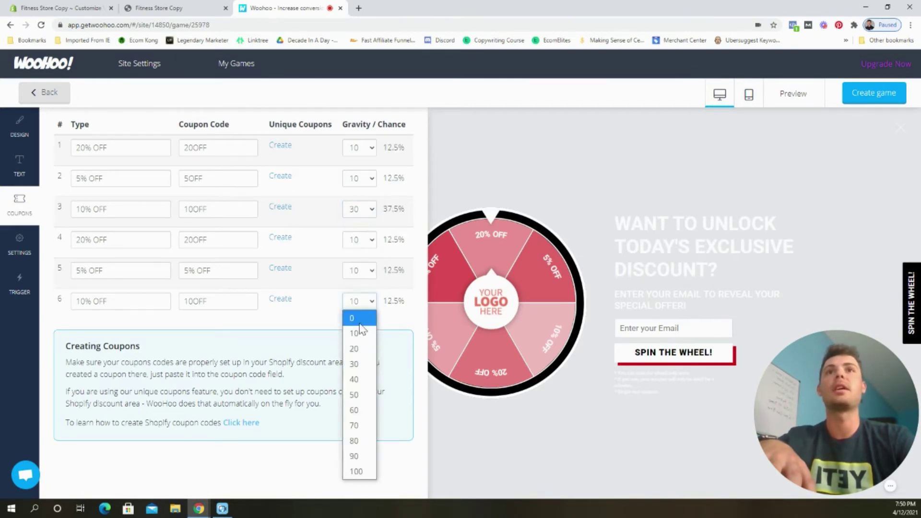
{"action": "left_click", "coordinate": [359, 365]}
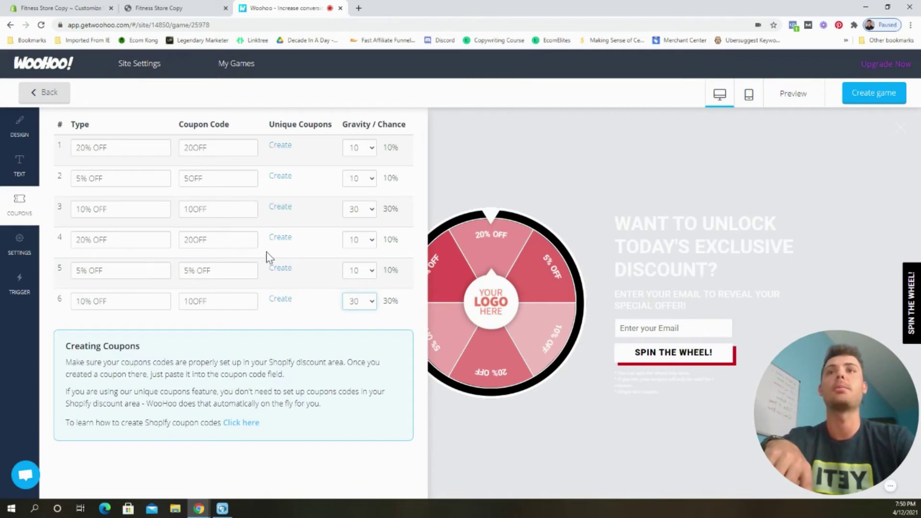
{"action": "left_click", "coordinate": [22, 245]}
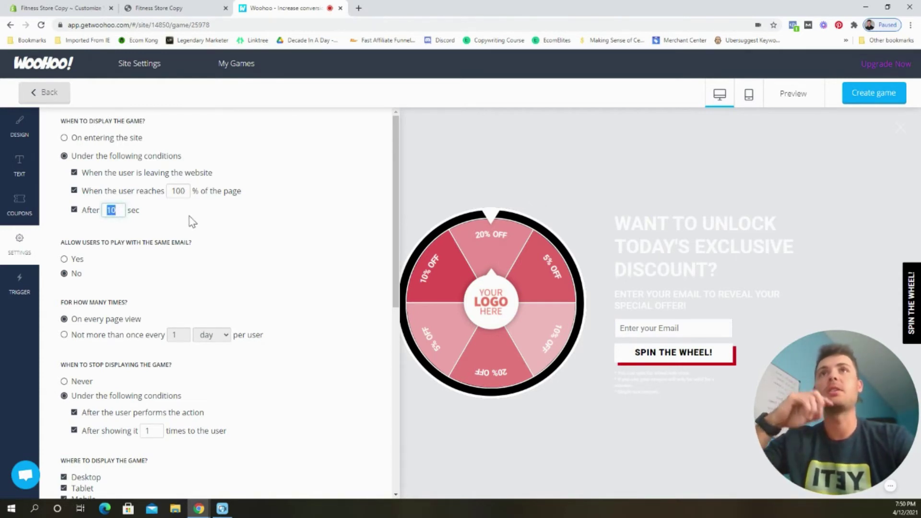
Change the display triggers from 100% to 50% page scroll and from 10 to 5 seconds.
{"action": "double_click", "coordinate": [178, 192]}
{"action": "type", "text": "50"}
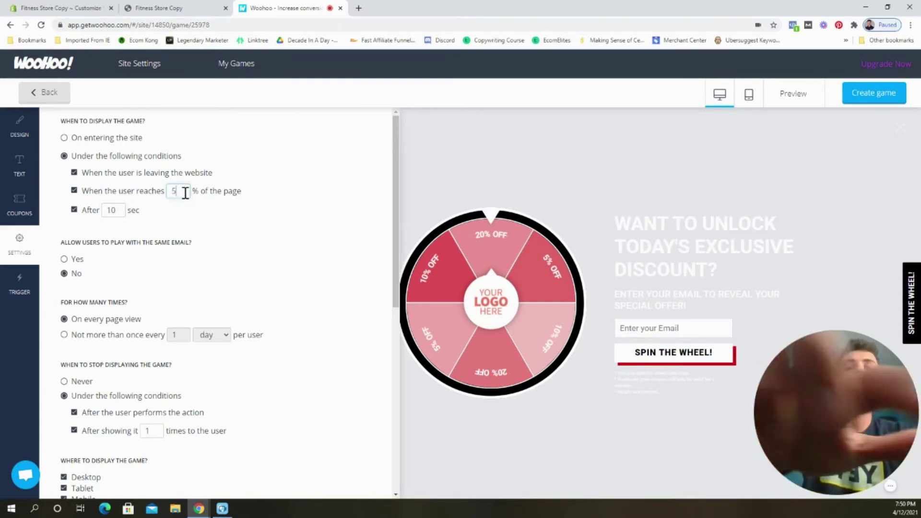
{"action": "double_click", "coordinate": [111, 211]}
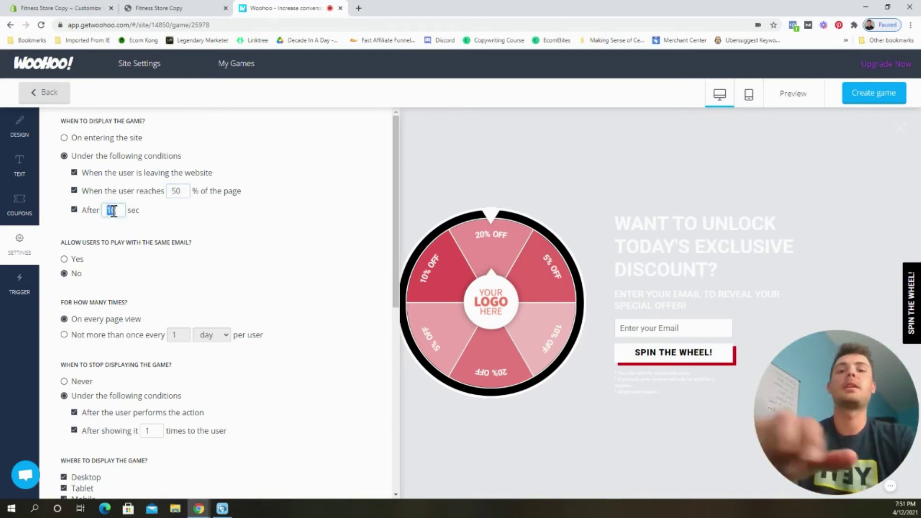
{"action": "type", "text": "5"}
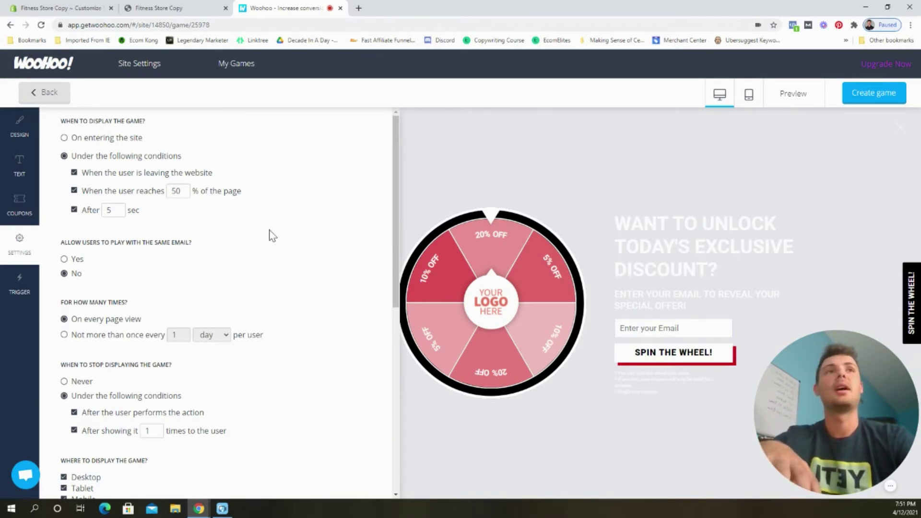
Switch off the Countdown Time toggle under Display bar at the end of the game.
{"action": "scroll", "coordinate": [267, 234], "scroll_direction": "down", "scroll_amount": 3}
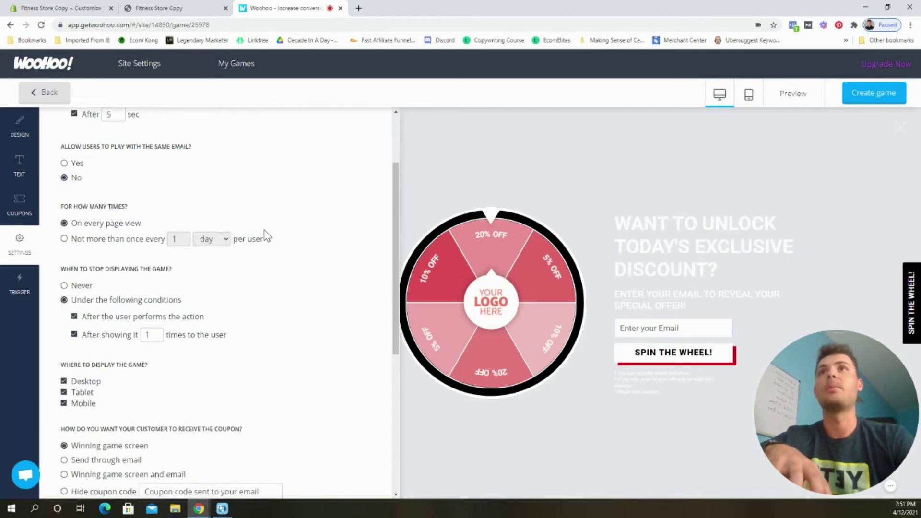
{"action": "scroll", "coordinate": [264, 233], "scroll_direction": "up", "scroll_amount": 3}
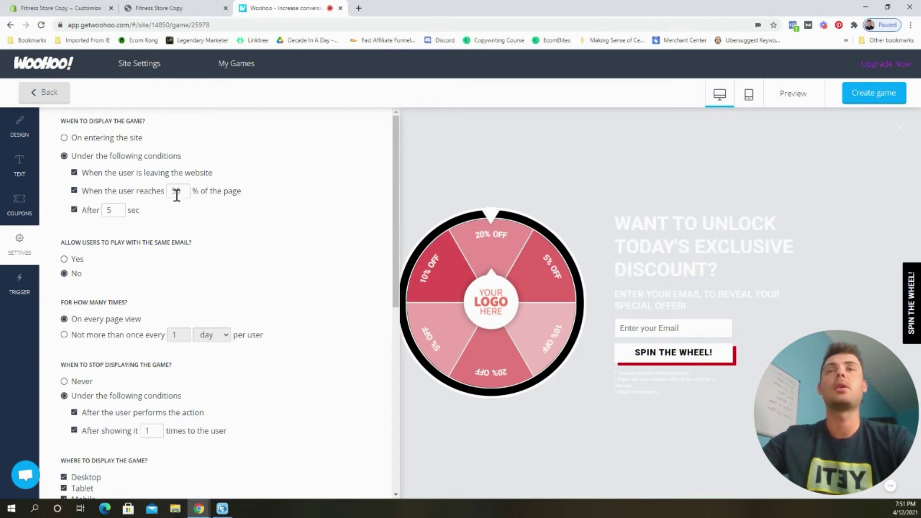
{"action": "scroll", "coordinate": [262, 251], "scroll_direction": "down", "scroll_amount": 4}
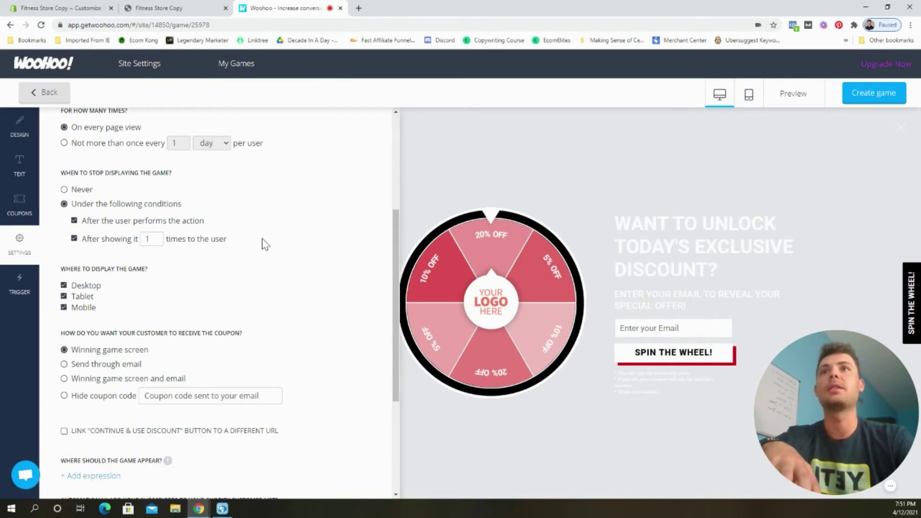
{"action": "scroll", "coordinate": [263, 244], "scroll_direction": "down", "scroll_amount": 1}
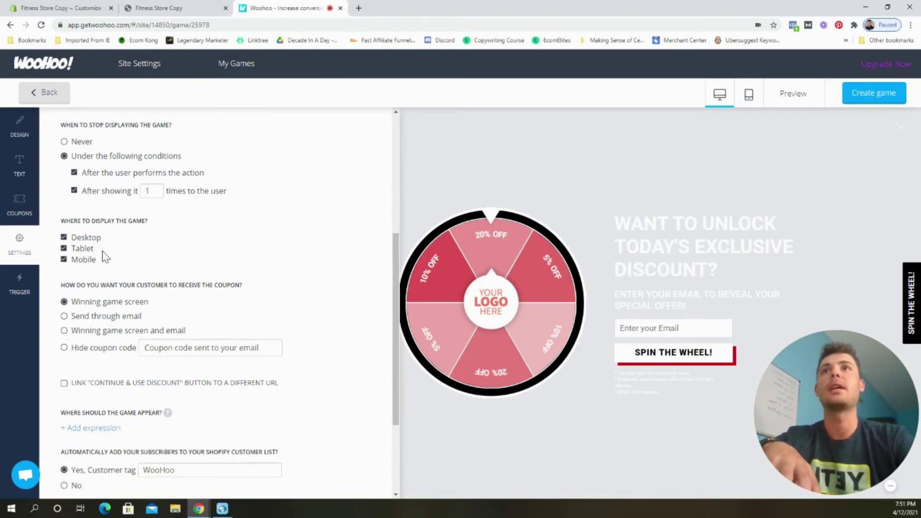
{"action": "scroll", "coordinate": [144, 222], "scroll_direction": "up", "scroll_amount": 3}
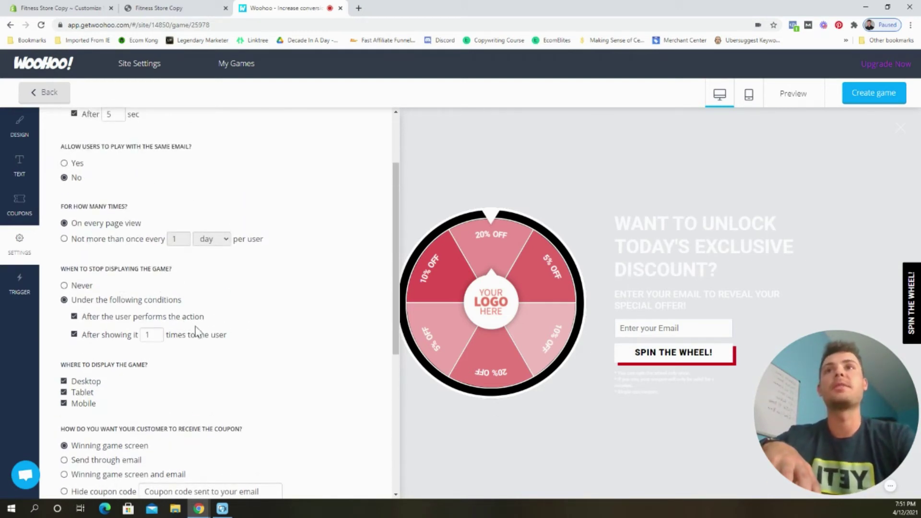
{"action": "scroll", "coordinate": [206, 355], "scroll_direction": "down", "scroll_amount": 4}
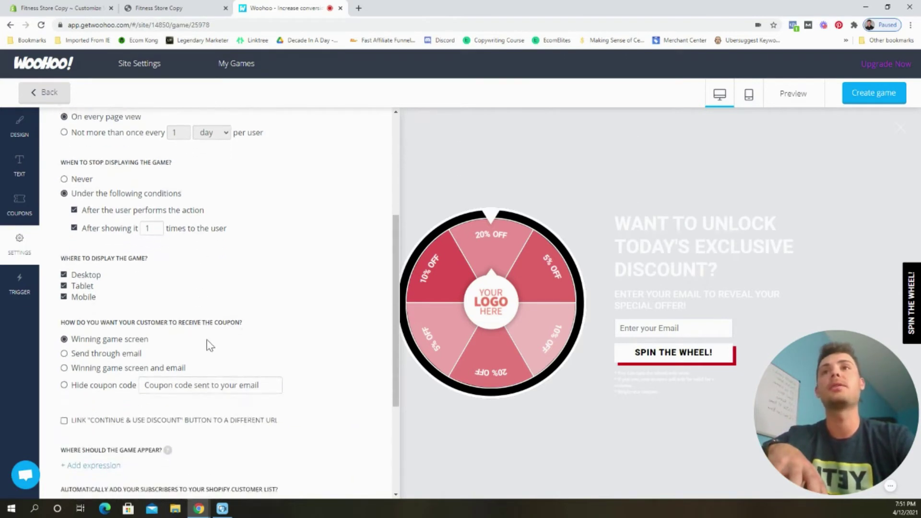
{"action": "scroll", "coordinate": [301, 304], "scroll_direction": "down", "scroll_amount": 1}
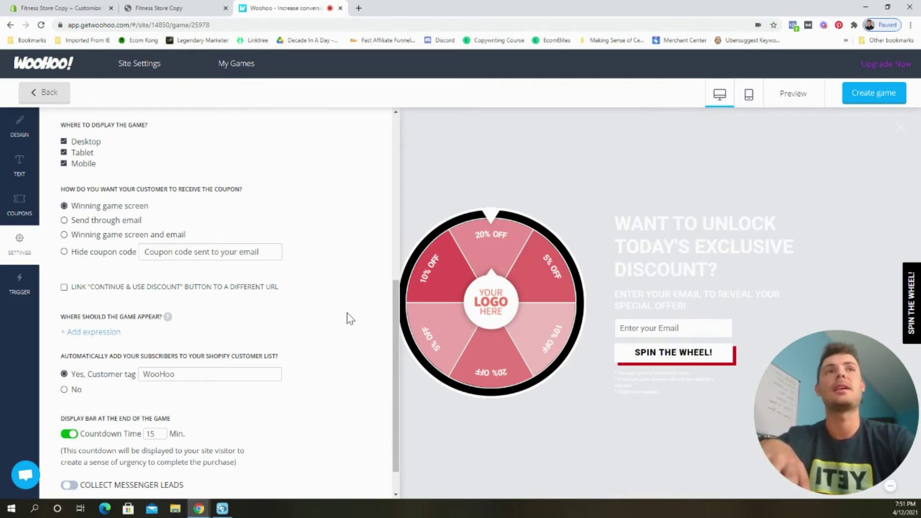
{"action": "scroll", "coordinate": [355, 324], "scroll_direction": "down", "scroll_amount": 1}
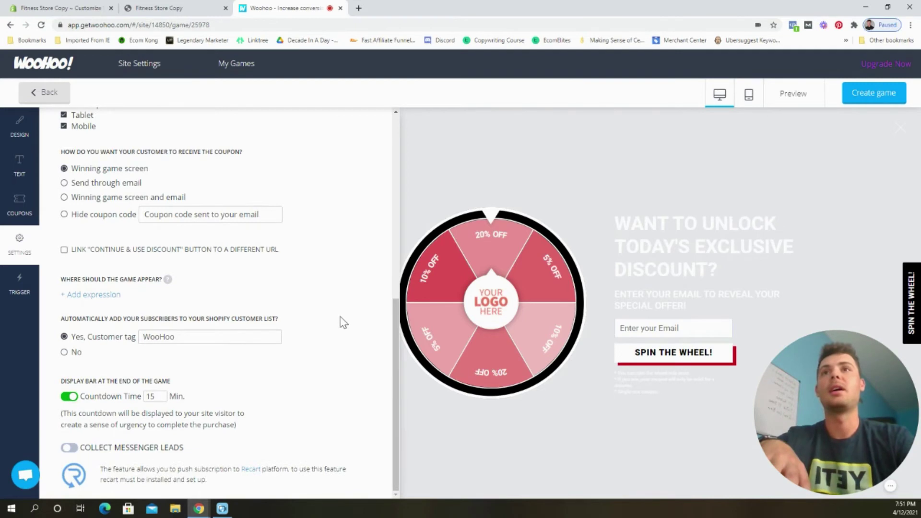
{"action": "left_click", "coordinate": [68, 397]}
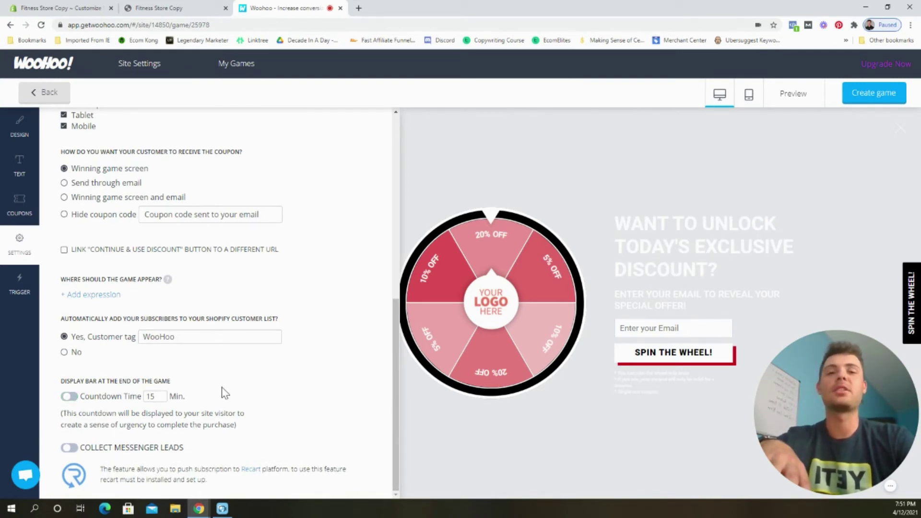
{"action": "scroll", "coordinate": [243, 394], "scroll_direction": "up", "scroll_amount": 10}
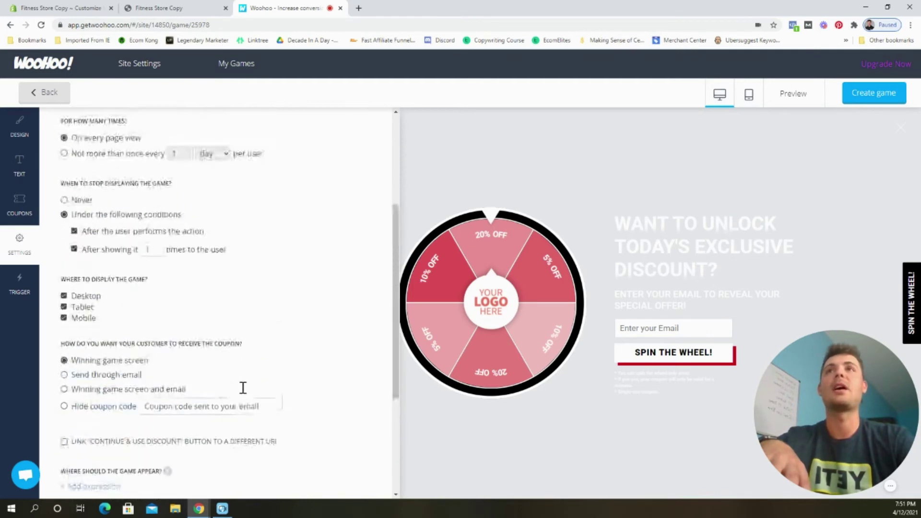
{"action": "left_click", "coordinate": [19, 290]}
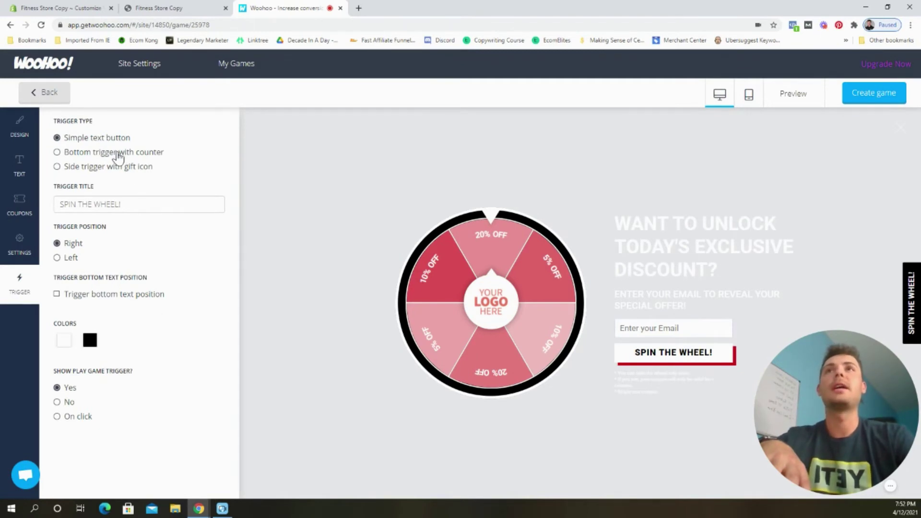
Preview the bottom countdown-counter trigger, then the side trigger with red bag and red gift icons.
{"action": "left_click", "coordinate": [118, 153]}
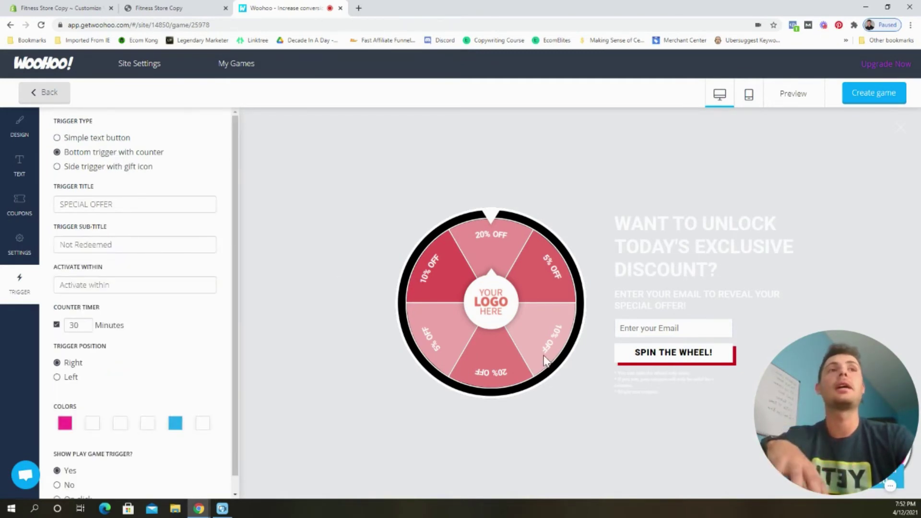
{"action": "left_click_drag", "start_coordinate": [826, 421], "coordinate": [312, 425]}
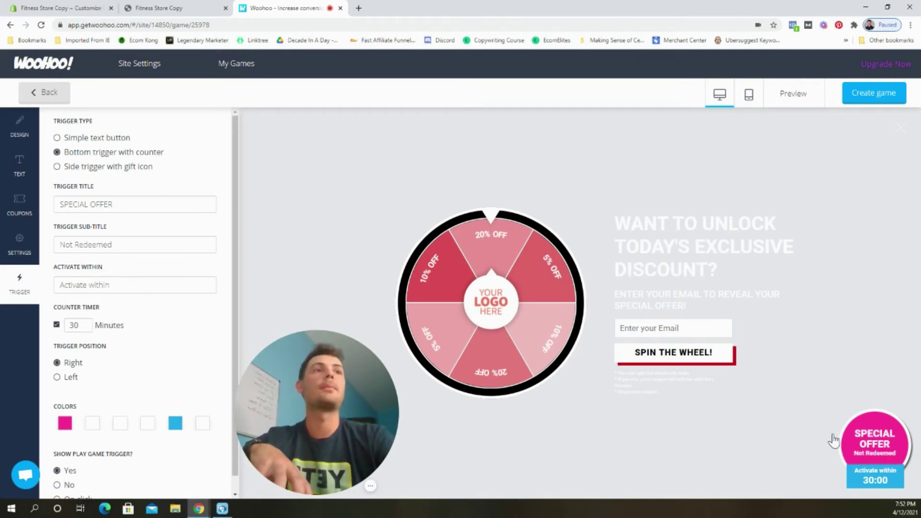
{"action": "left_click", "coordinate": [108, 168]}
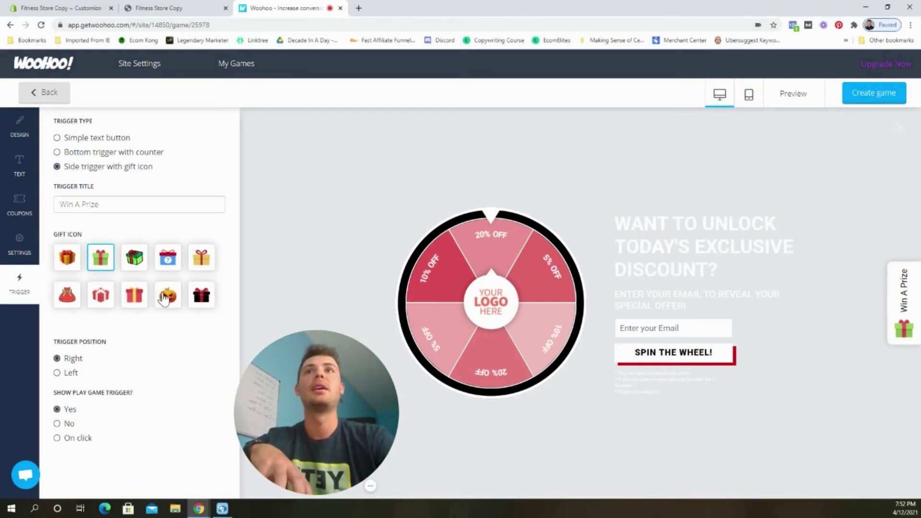
{"action": "left_click", "coordinate": [68, 292]}
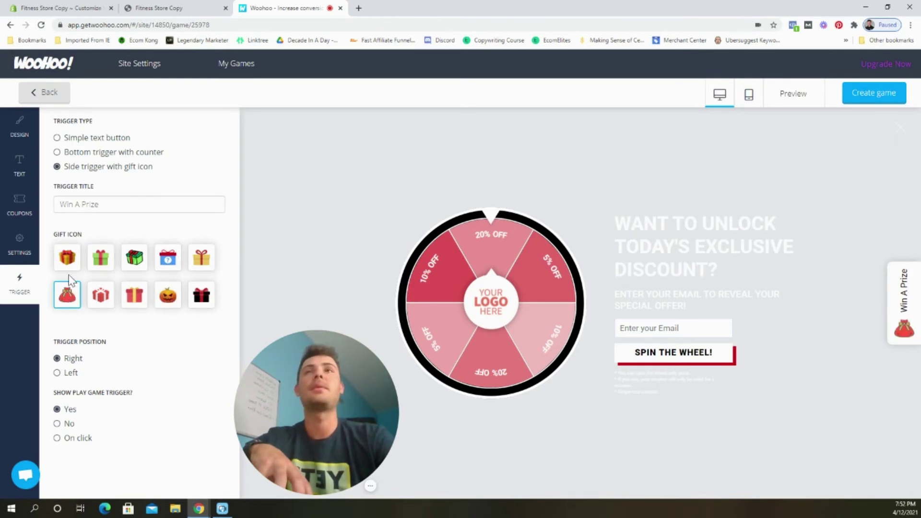
{"action": "left_click", "coordinate": [67, 258]}
Revert to the simple 'SPIN THE WHEEL!' text button trigger and return to design settings.
{"action": "left_click", "coordinate": [97, 140]}
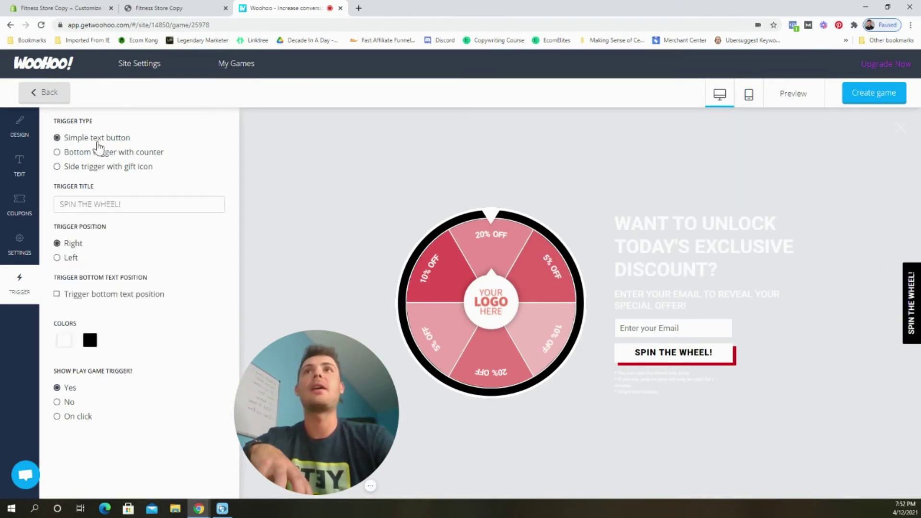
{"action": "left_click_drag", "start_coordinate": [308, 390], "coordinate": [798, 456]}
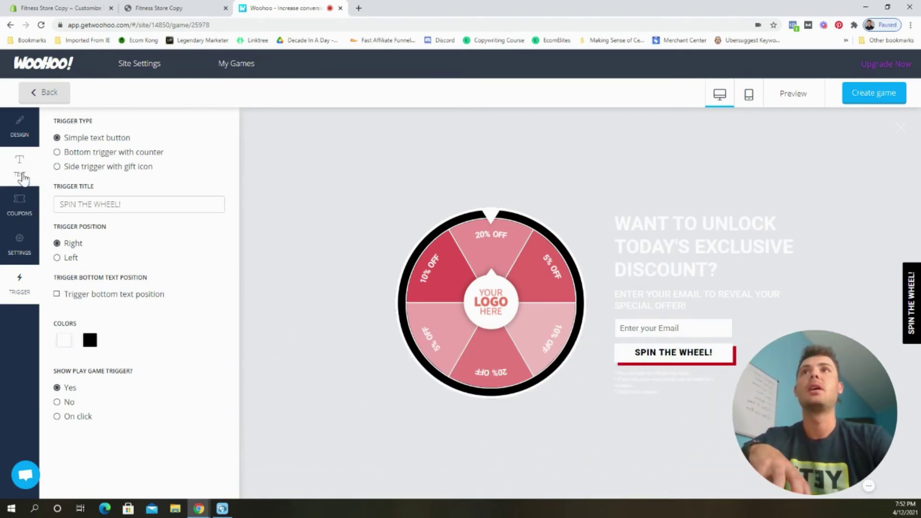
{"action": "left_click", "coordinate": [29, 139]}
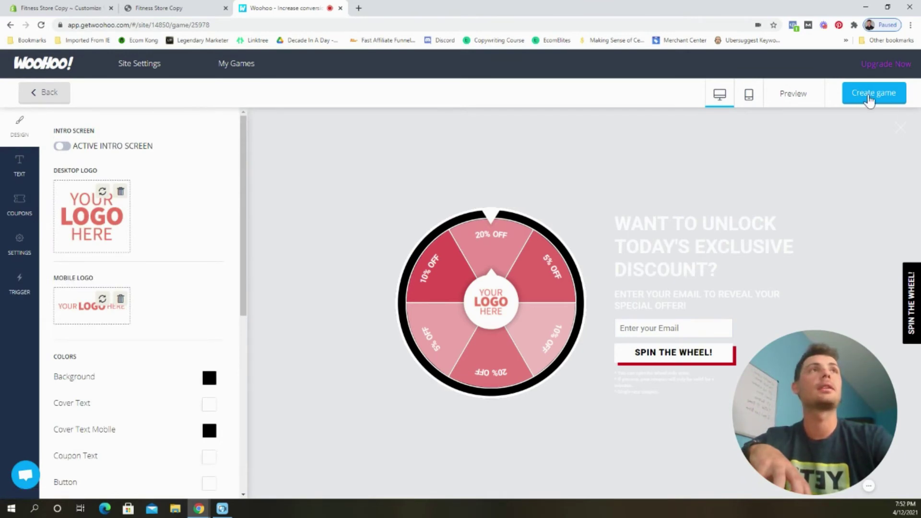
Publish the spin-wheel game, dismiss the congratulations notice, and open the live storefront in a new tab.
{"action": "left_click", "coordinate": [869, 96]}
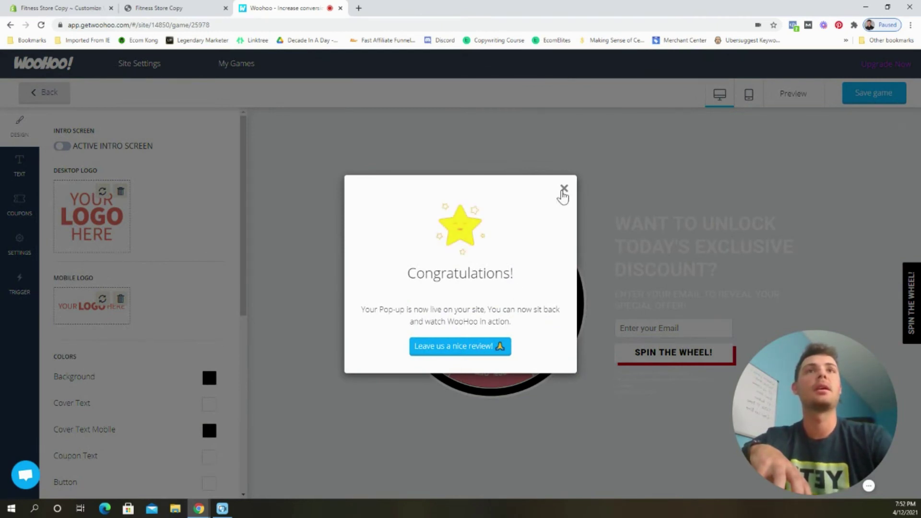
{"action": "left_click", "coordinate": [562, 192]}
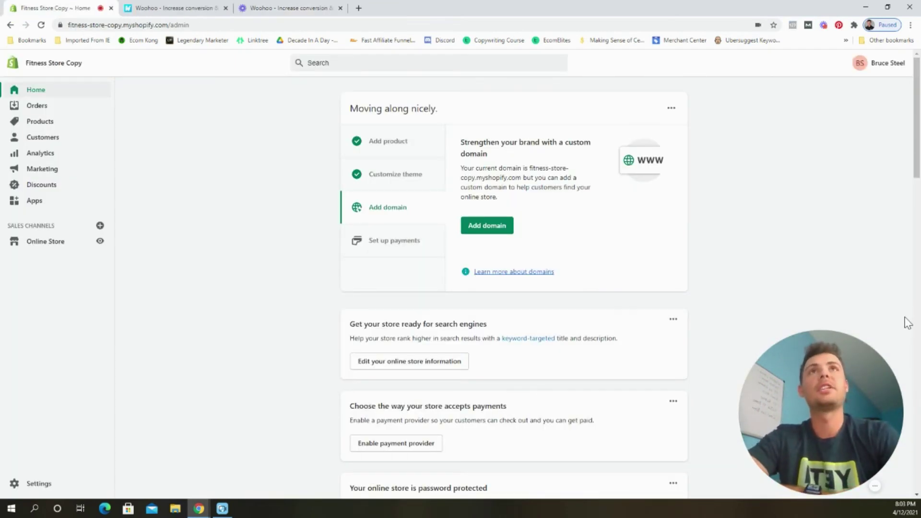
{"action": "left_click", "coordinate": [100, 241]}
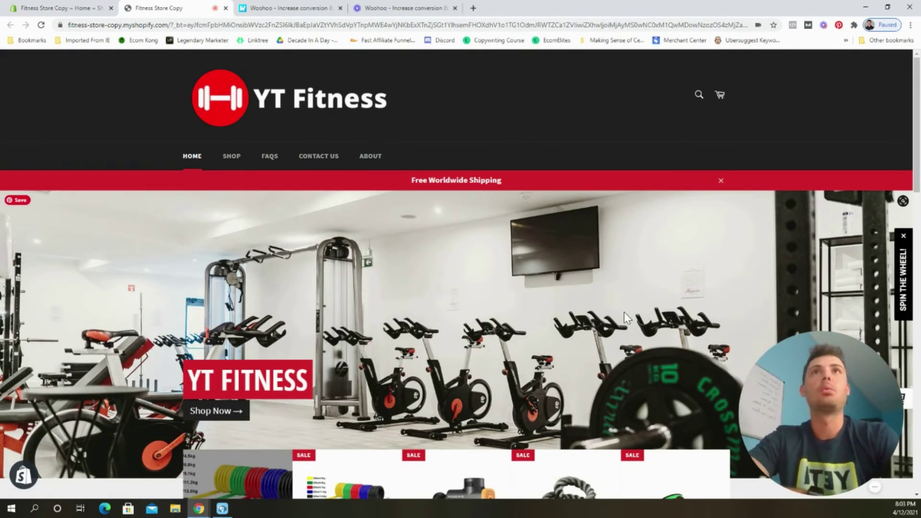
Open the 'SPIN THE WHEEL!' popup on the live store and paste a test e-mail address.
{"action": "scroll", "coordinate": [741, 252], "scroll_direction": "down", "scroll_amount": 2}
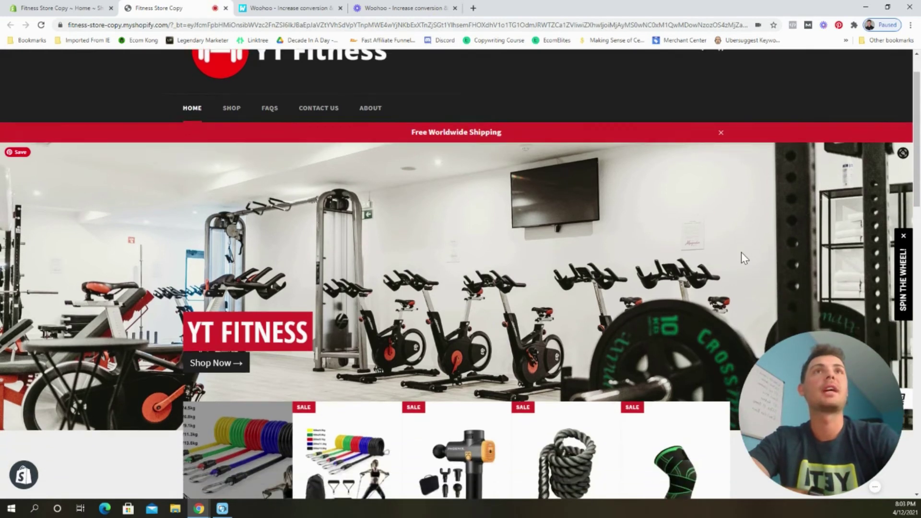
{"action": "scroll", "coordinate": [742, 252], "scroll_direction": "down", "scroll_amount": 4}
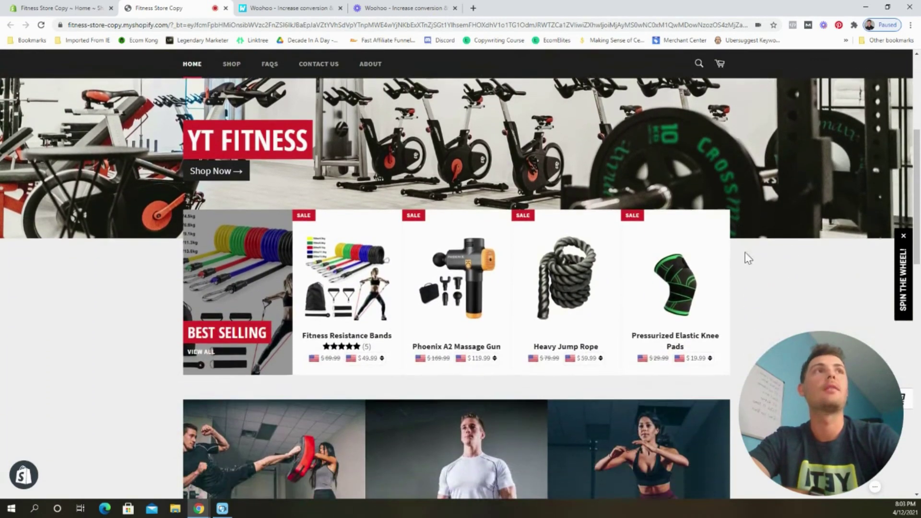
{"action": "left_click", "coordinate": [901, 281]}
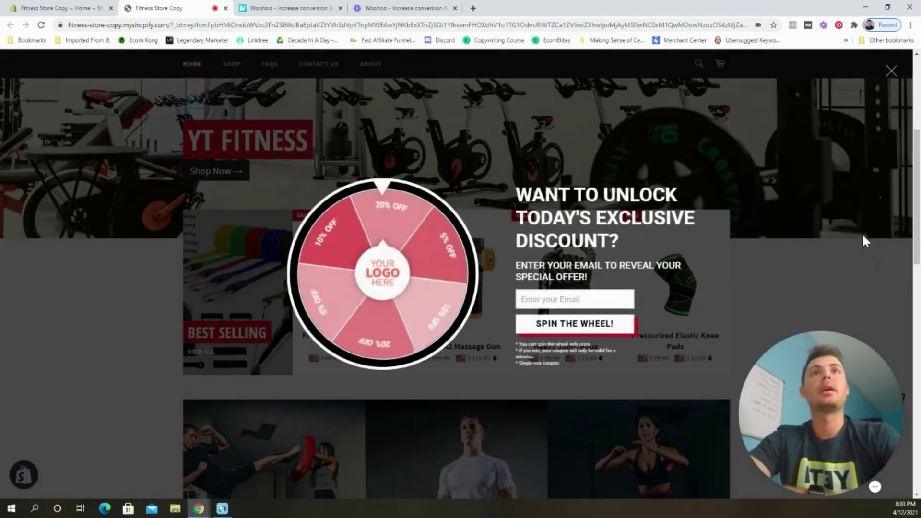
{"action": "left_click", "coordinate": [585, 298]}
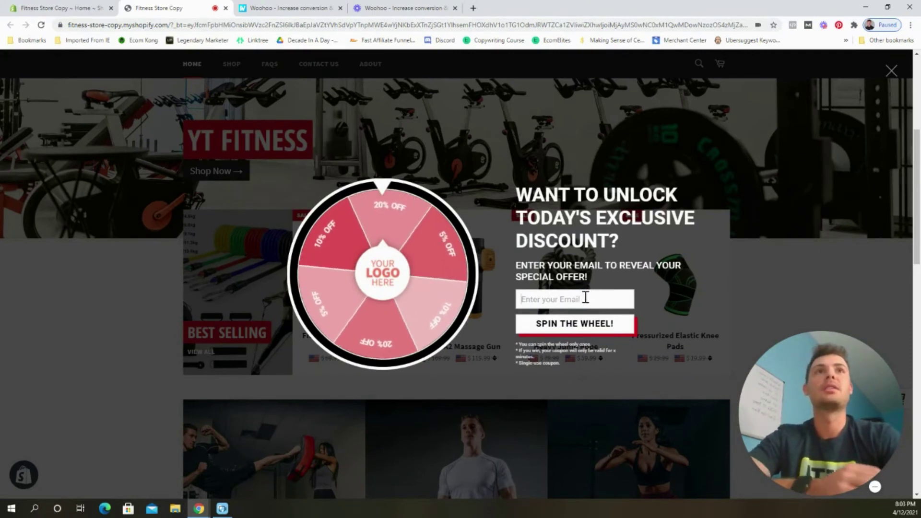
{"action": "key", "text": "ctrl+v"}
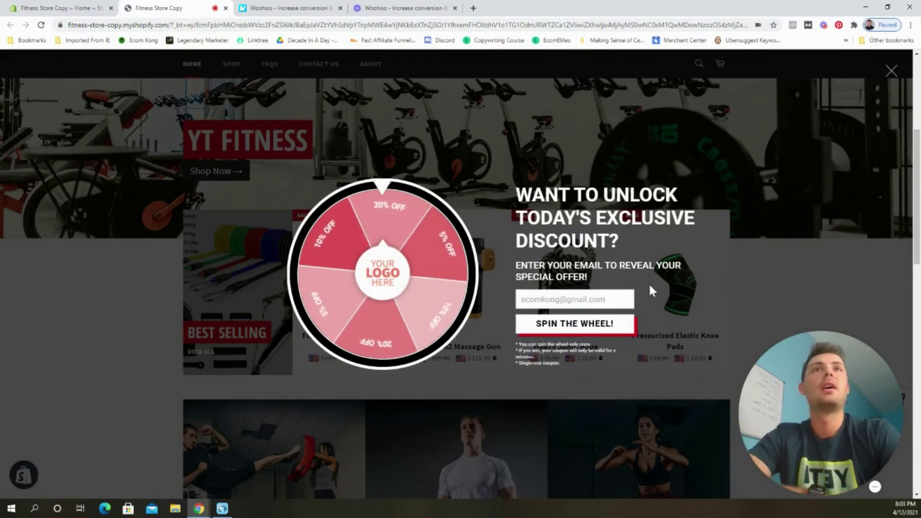
Spin the wheel, win 5% OFF, and apply the discount.
{"action": "left_click", "coordinate": [602, 325]}
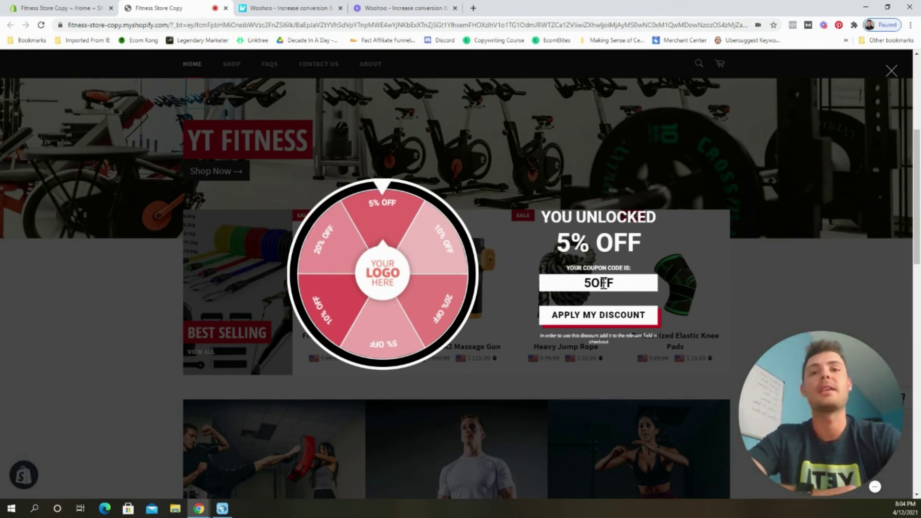
{"action": "left_click", "coordinate": [603, 316]}
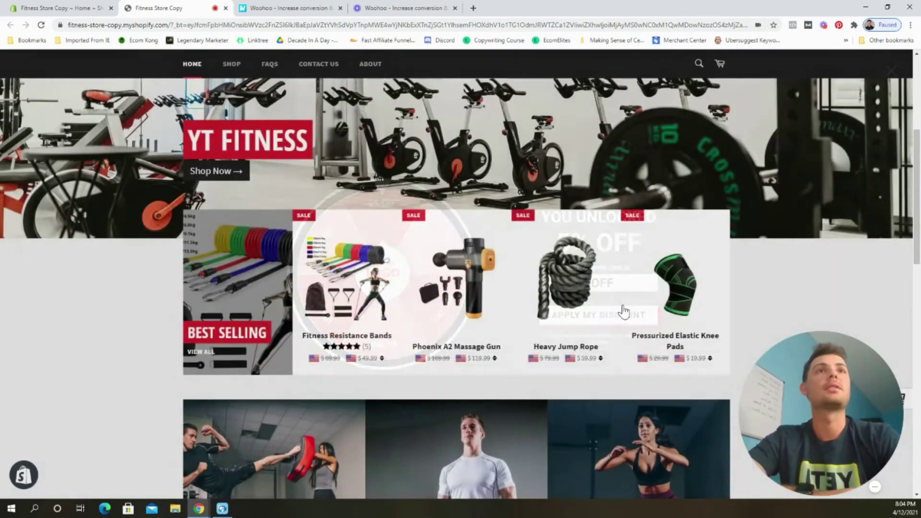
{"action": "scroll", "coordinate": [629, 336], "scroll_direction": "up", "scroll_amount": 2}
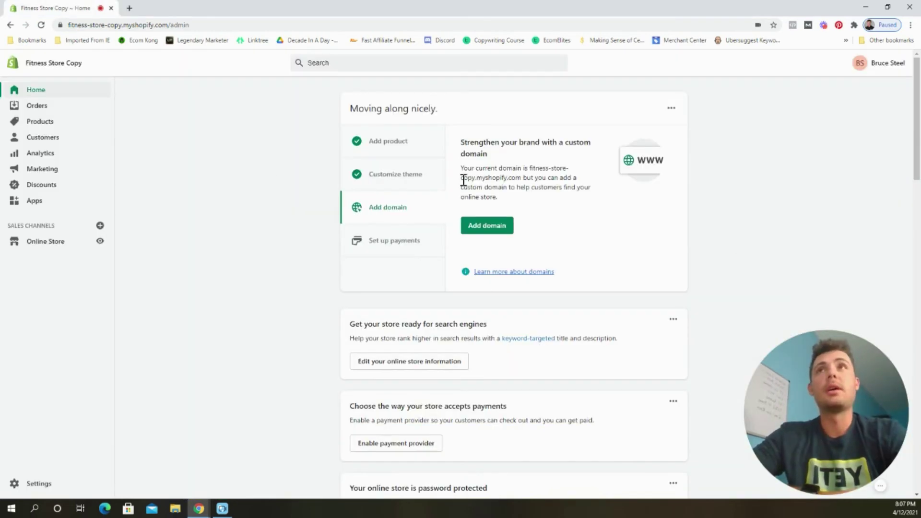
Go to the installed Apps list in Shopify admin to reach WooHoo's My Games.
{"action": "left_click", "coordinate": [57, 205]}
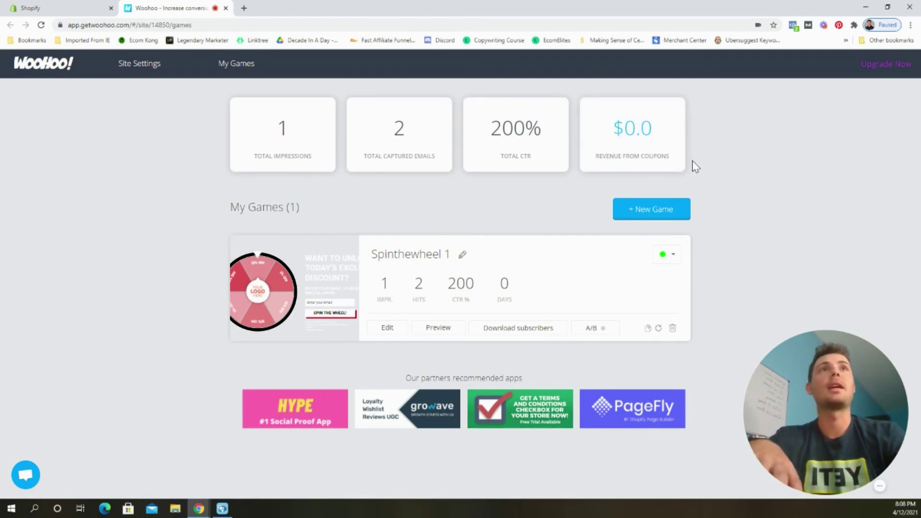
Export Spinthewheel 1's subscribers as a subscribers-game CSV file.
{"action": "left_click", "coordinate": [514, 336]}
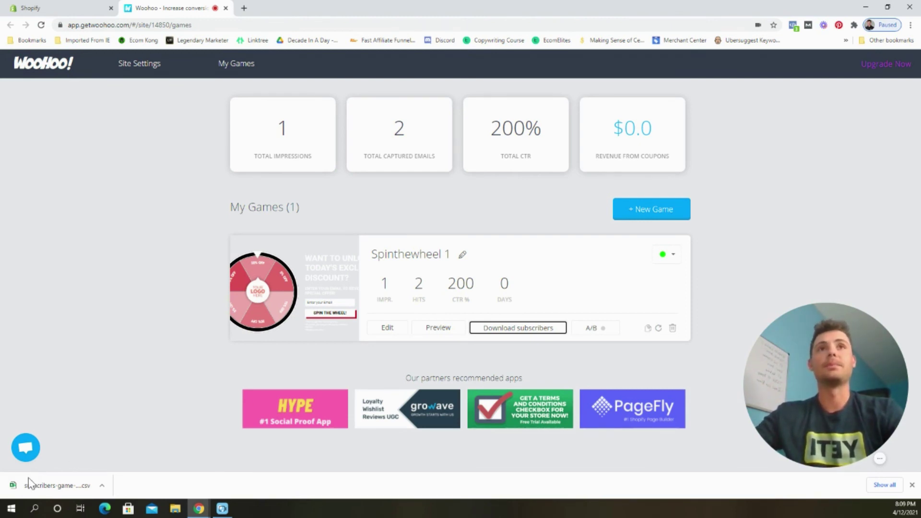
View the Shopify App Store listing for Spin Wheel Pop ups Email Popup.
{"action": "mouse_move", "coordinate": [762, 447]}
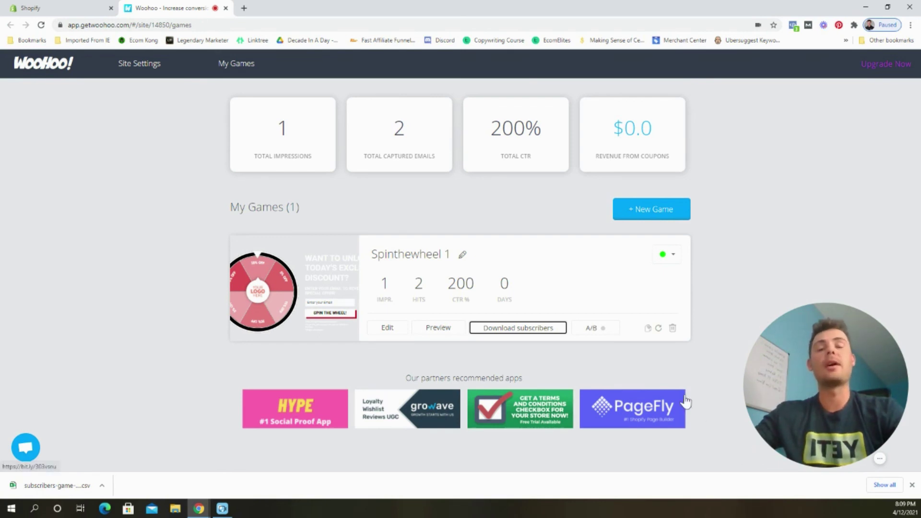